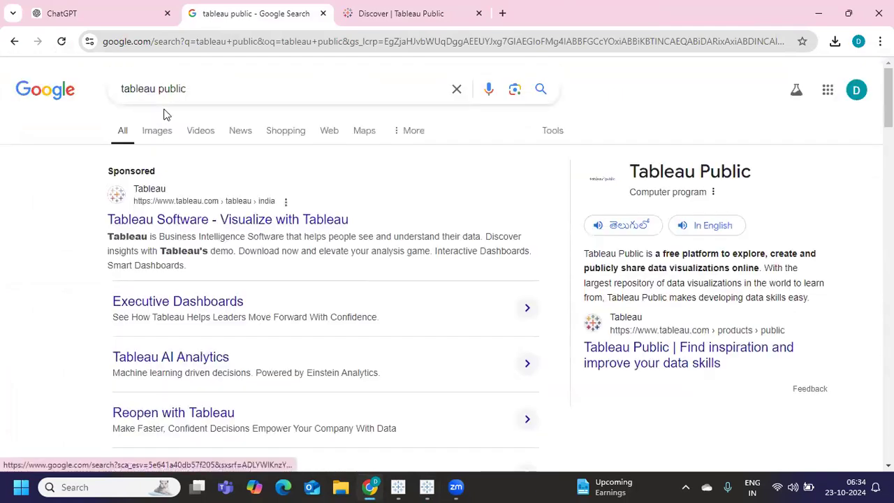
Select the 'tableau public' search terms and open the Tableau Public: Discover result
{"action": "left_click_drag", "start_coordinate": [202, 88], "coordinate": [115, 94]}
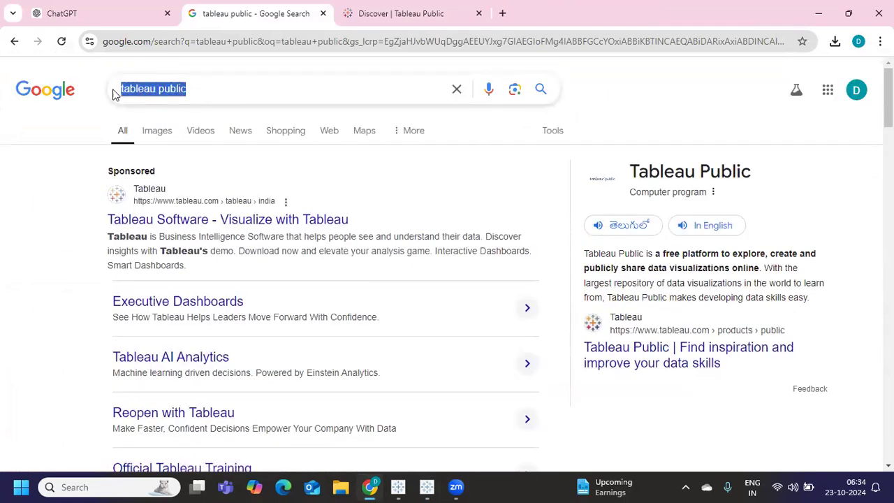
{"action": "scroll", "coordinate": [396, 291], "scroll_direction": "down", "scroll_amount": 4}
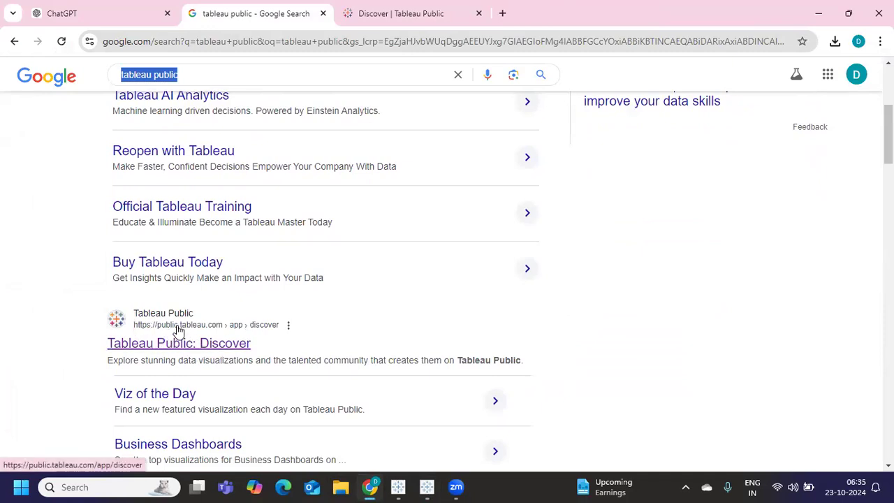
{"action": "left_click", "coordinate": [183, 349]}
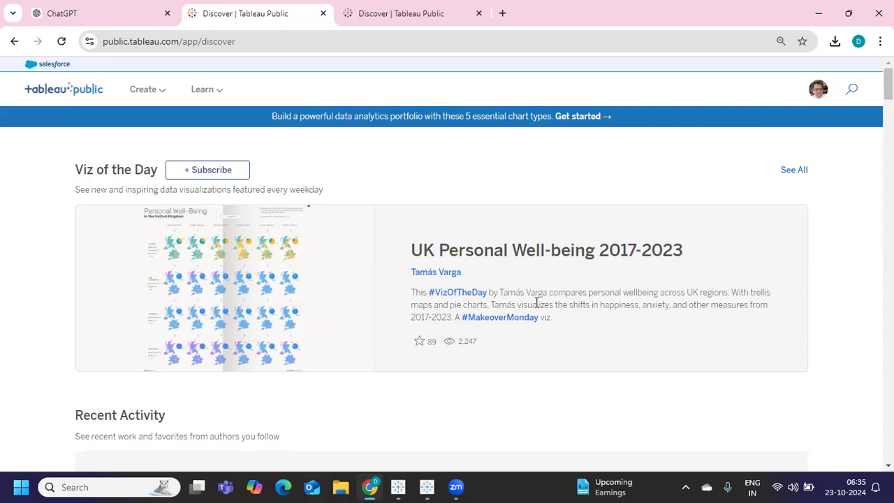
Browse the Viz of the Day and Trending vizzes, then bring up the Create menu
{"action": "scroll", "coordinate": [536, 301], "scroll_direction": "down", "scroll_amount": 5}
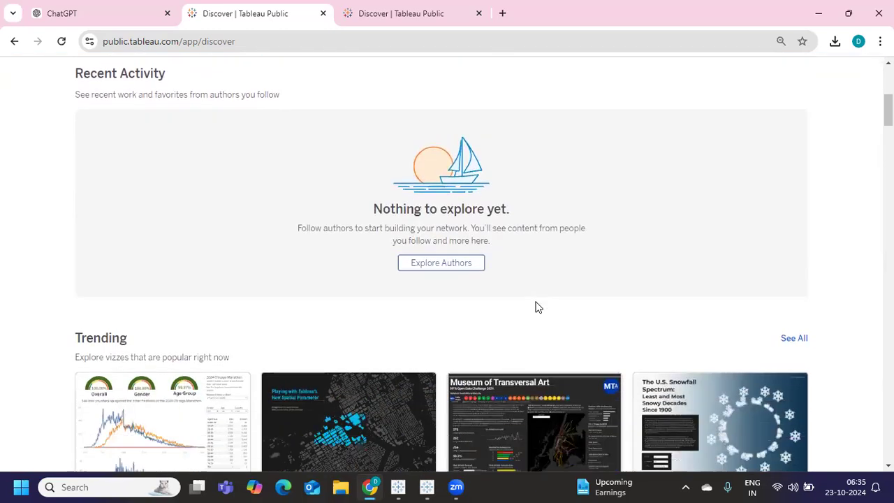
{"action": "scroll", "coordinate": [536, 308], "scroll_direction": "down", "scroll_amount": 2}
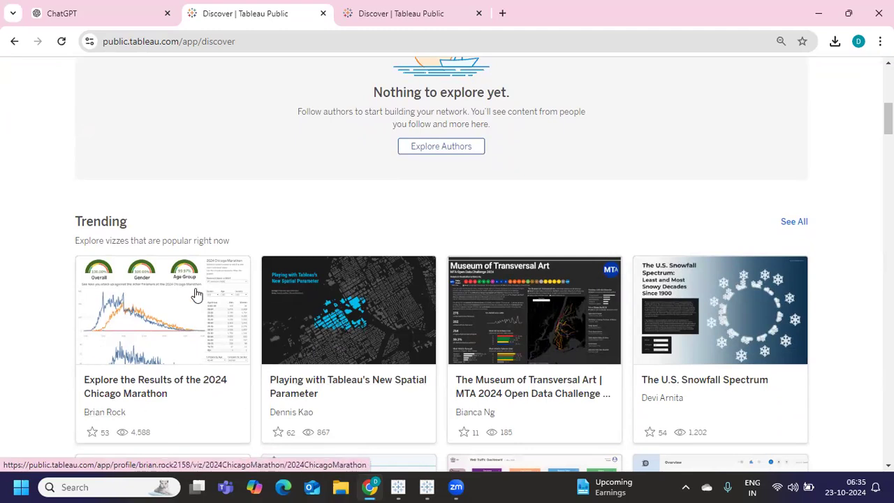
{"action": "scroll", "coordinate": [196, 295], "scroll_direction": "up", "scroll_amount": 8}
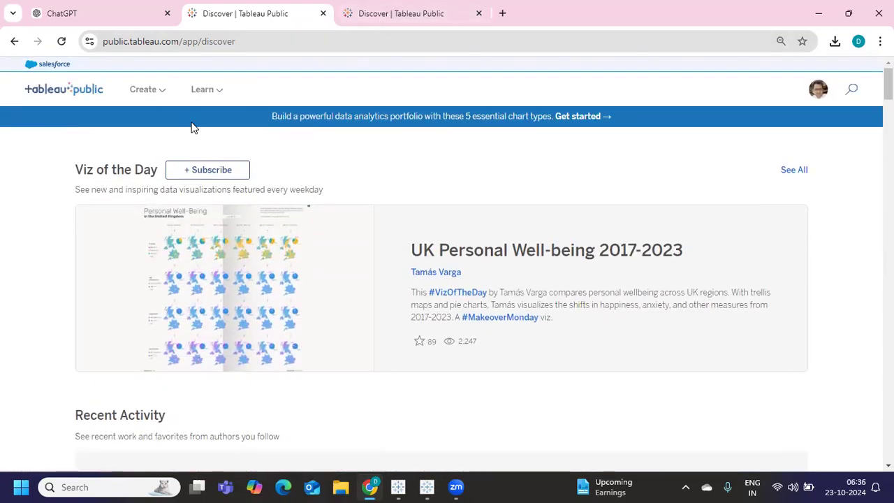
{"action": "mouse_move", "coordinate": [140, 87]}
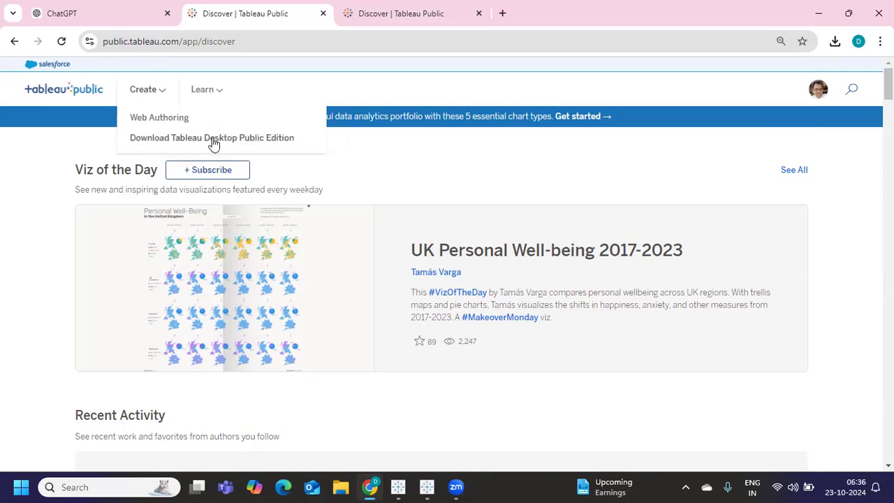
Start a new Web Authoring workbook and choose to upload a file from the computer
{"action": "left_click", "coordinate": [159, 119]}
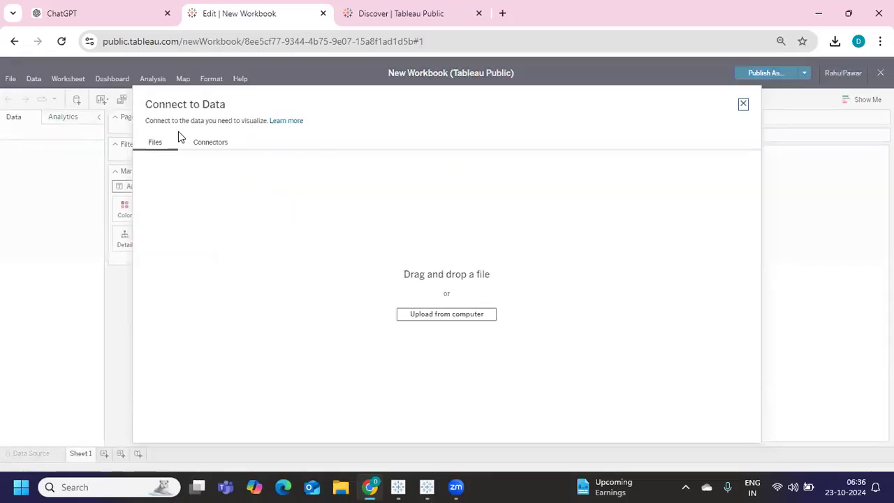
{"action": "left_click", "coordinate": [434, 313]}
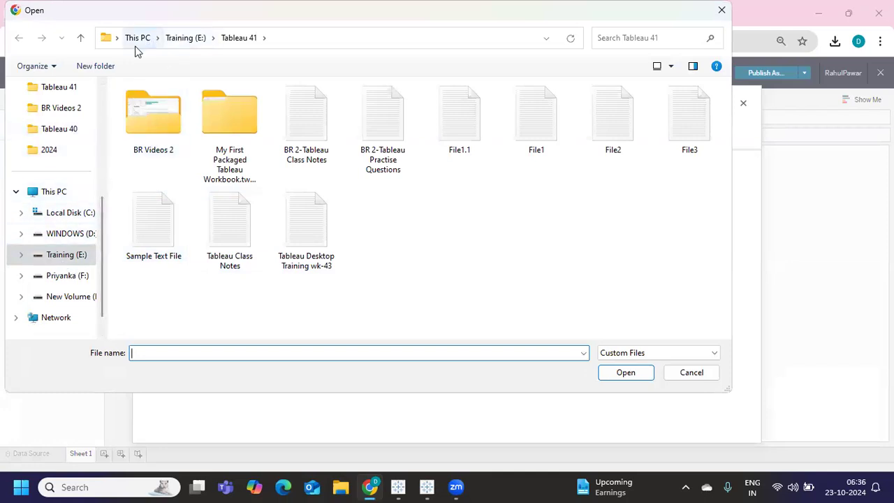
{"action": "scroll", "coordinate": [56, 154], "scroll_direction": "up", "scroll_amount": 2}
Upload Sample - Superstore from Documents > My Tableau Repository > Datasources > 2024.1 > en_US-US
{"action": "left_click", "coordinate": [61, 155]}
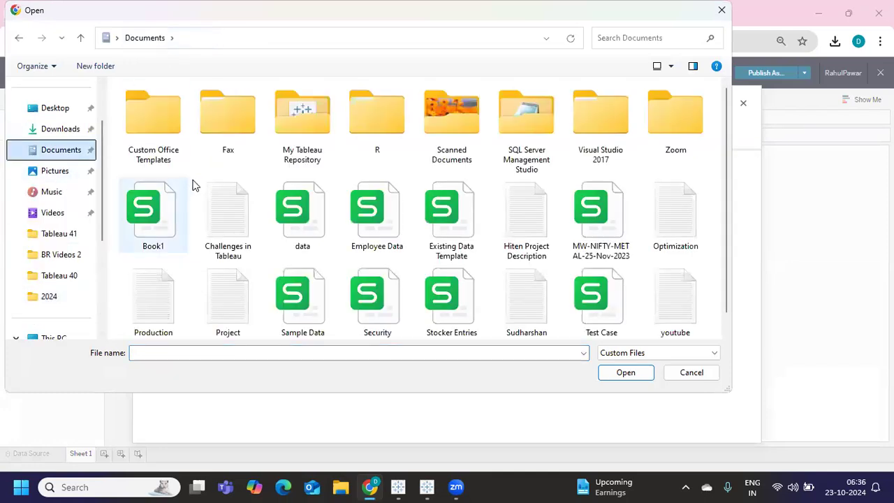
{"action": "double_click", "coordinate": [300, 134]}
{"action": "double_click", "coordinate": [160, 144]}
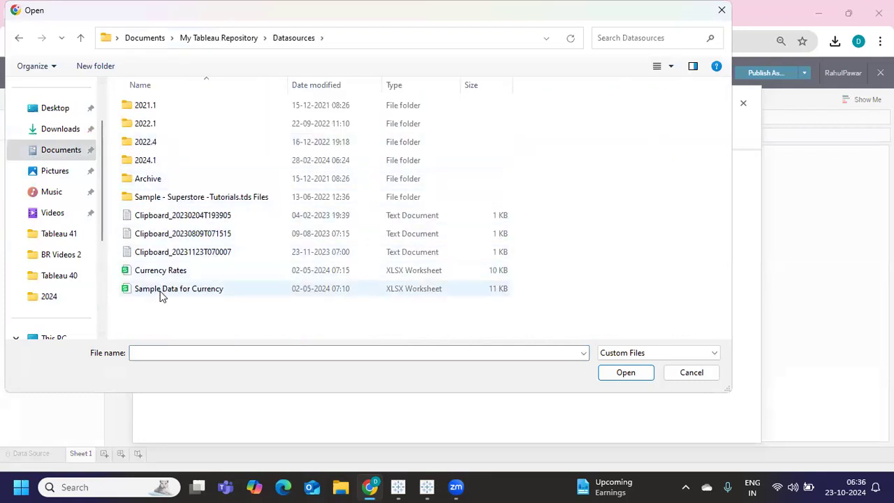
{"action": "double_click", "coordinate": [167, 162]}
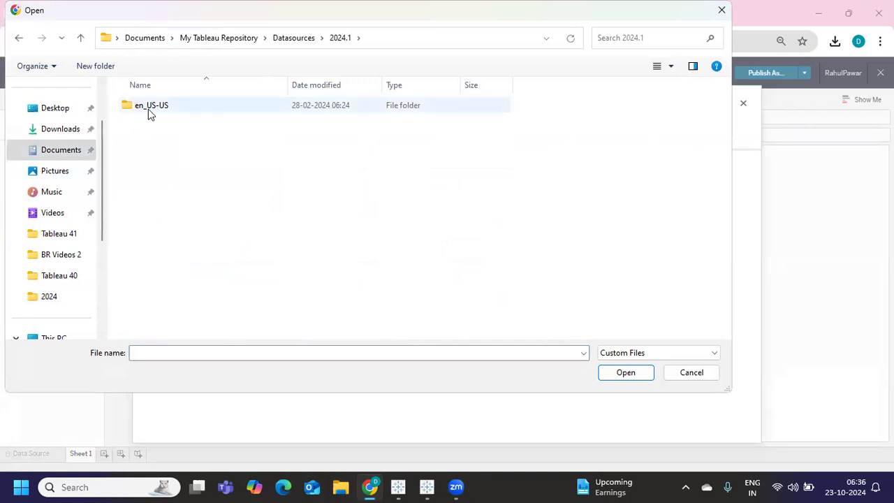
{"action": "double_click", "coordinate": [148, 107]}
{"action": "left_click", "coordinate": [162, 106]}
{"action": "left_click", "coordinate": [614, 373]}
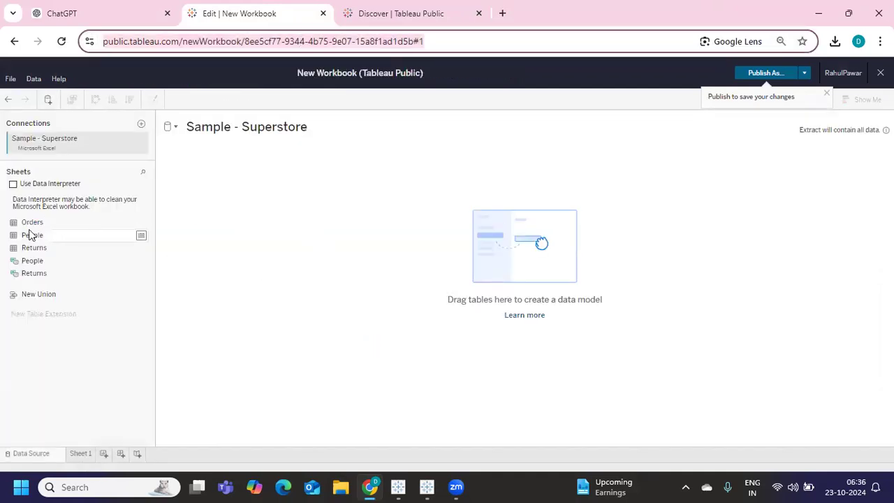
Drag the Orders sheet of Sample - Superstore onto the data source canvas
{"action": "left_click_drag", "start_coordinate": [54, 225], "coordinate": [260, 200]}
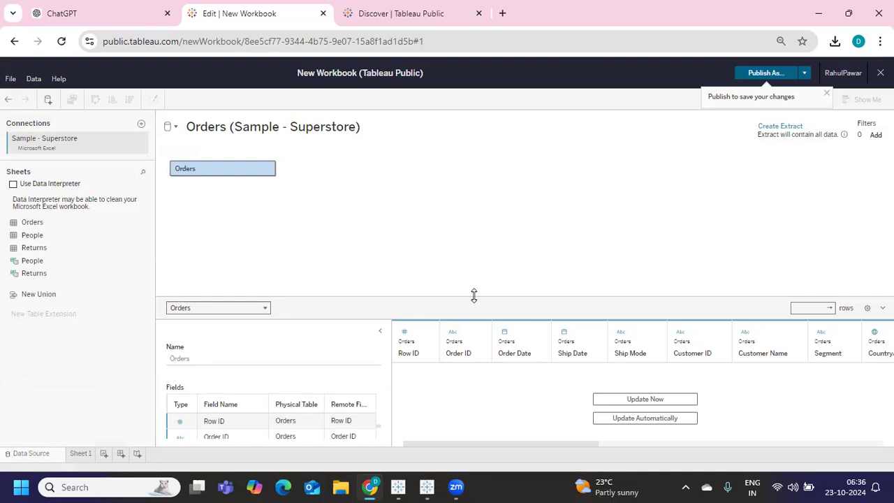
{"action": "left_click", "coordinate": [452, 40]}
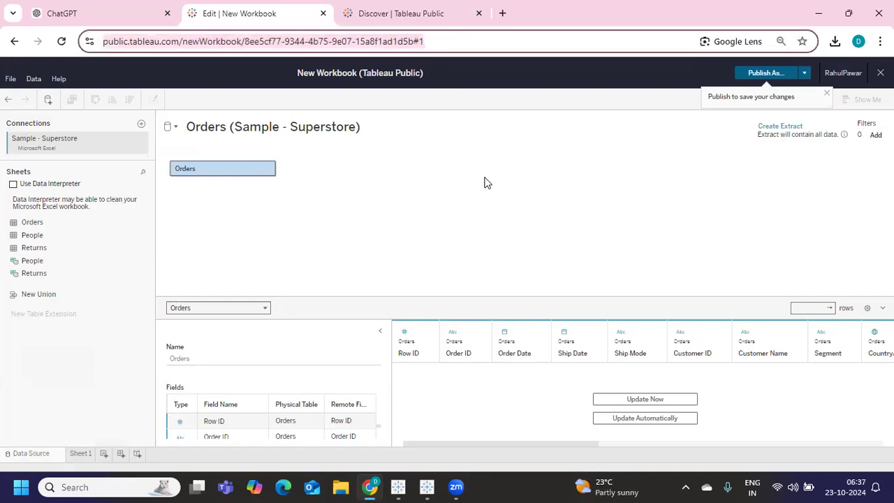
Close the web workbook with Don't Publish and switch to the Tableau Public Book1 window
{"action": "left_click", "coordinate": [880, 73]}
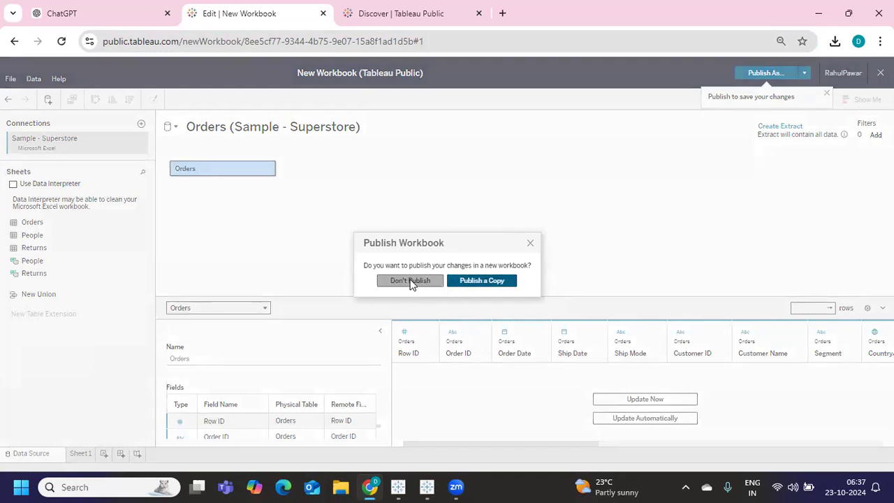
{"action": "left_click", "coordinate": [411, 281]}
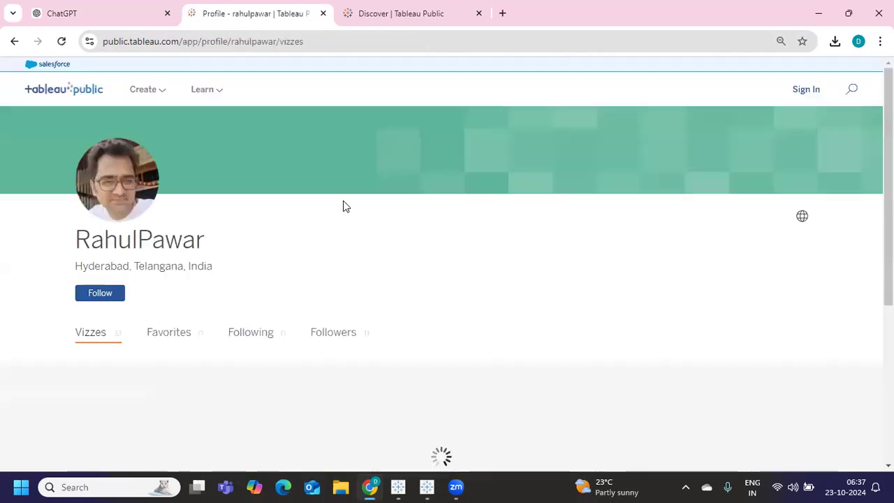
{"action": "mouse_move", "coordinate": [146, 93]}
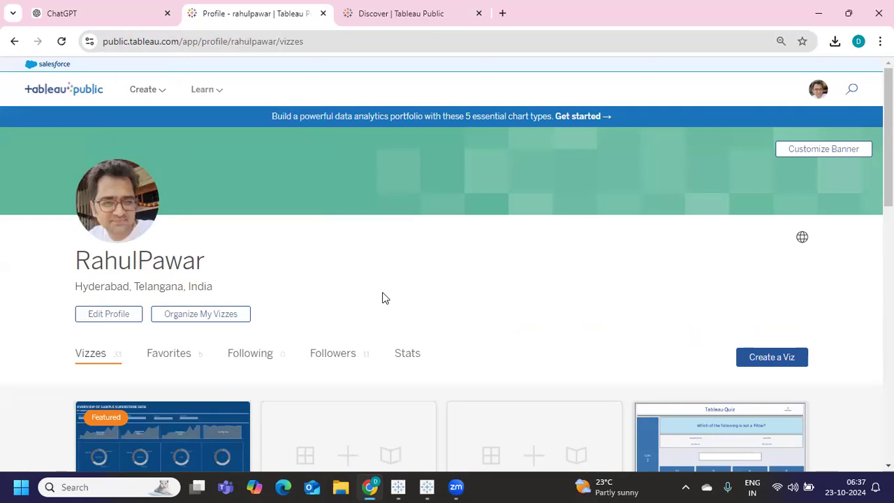
{"action": "mouse_move", "coordinate": [422, 484]}
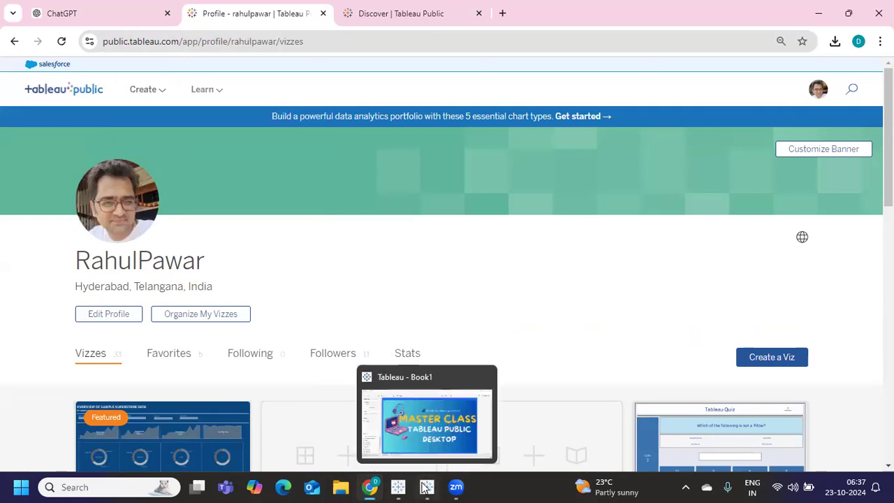
{"action": "left_click", "coordinate": [391, 438]}
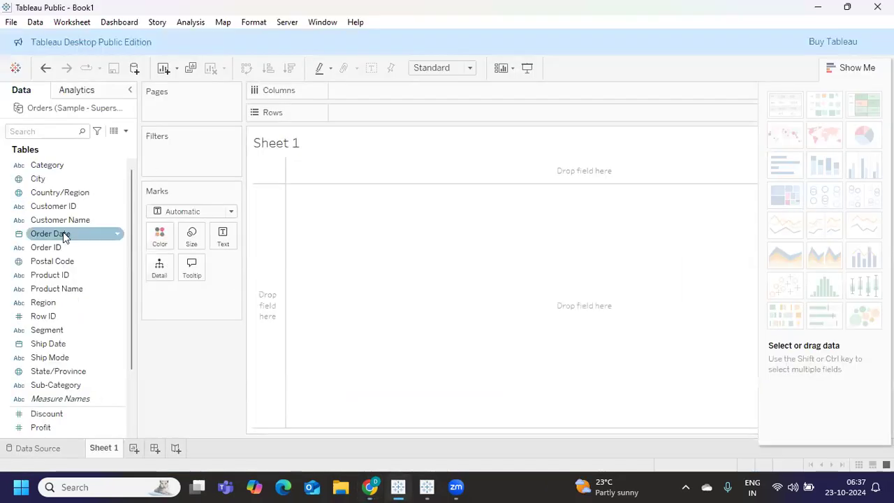
Show Book1's data source page, switching between the two Tableau windows
{"action": "left_click", "coordinate": [56, 451]}
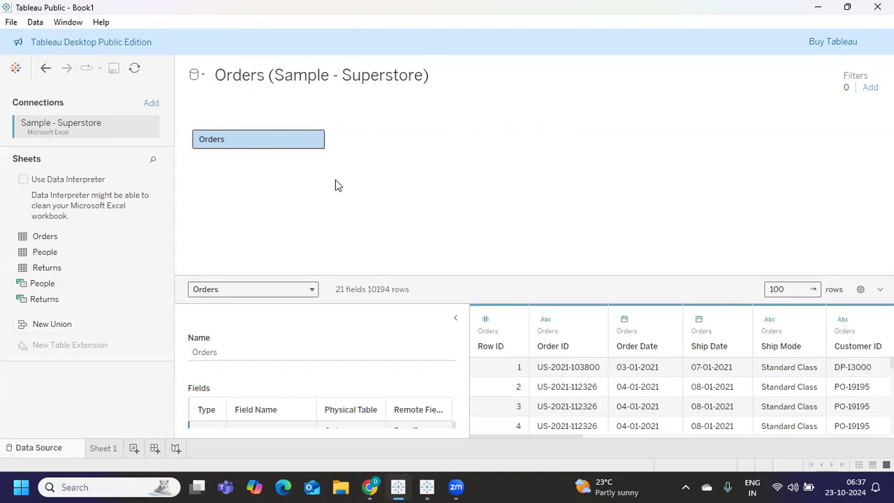
{"action": "mouse_move", "coordinate": [427, 487]}
{"action": "left_click", "coordinate": [429, 427]}
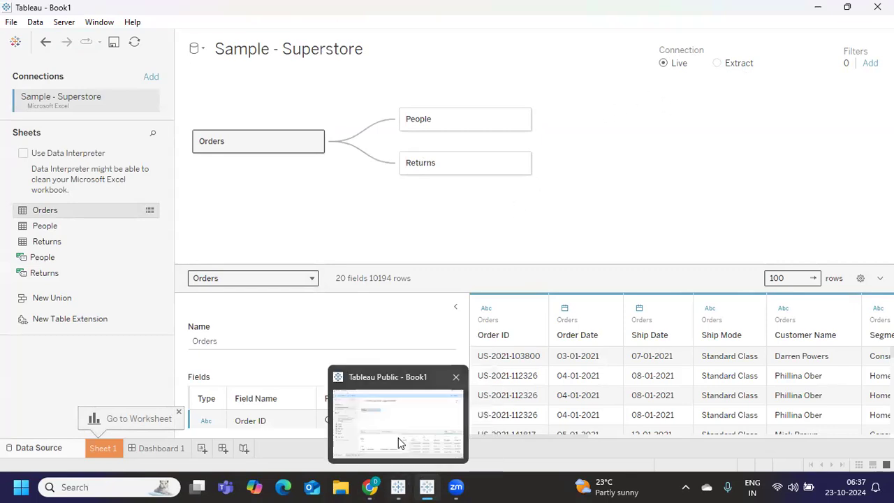
{"action": "left_click", "coordinate": [398, 442]}
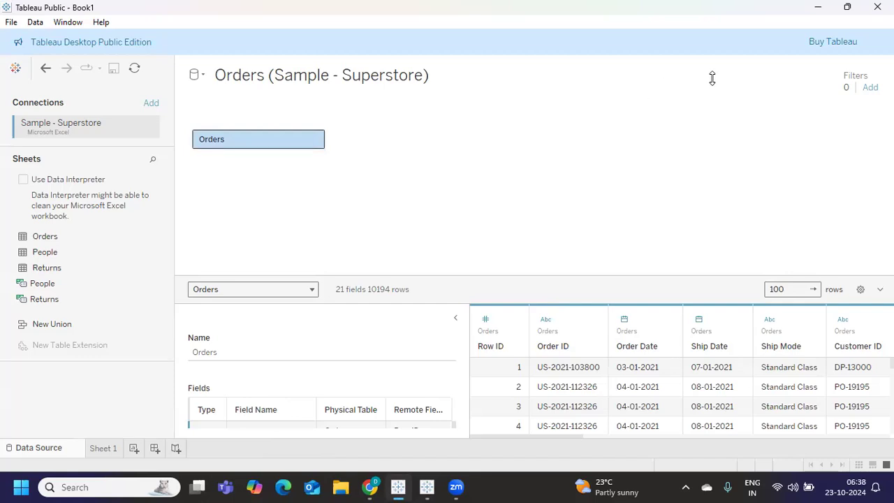
Check Sheet 1, return to the Data Source page, then go to the Connect start page
{"action": "left_click", "coordinate": [103, 450]}
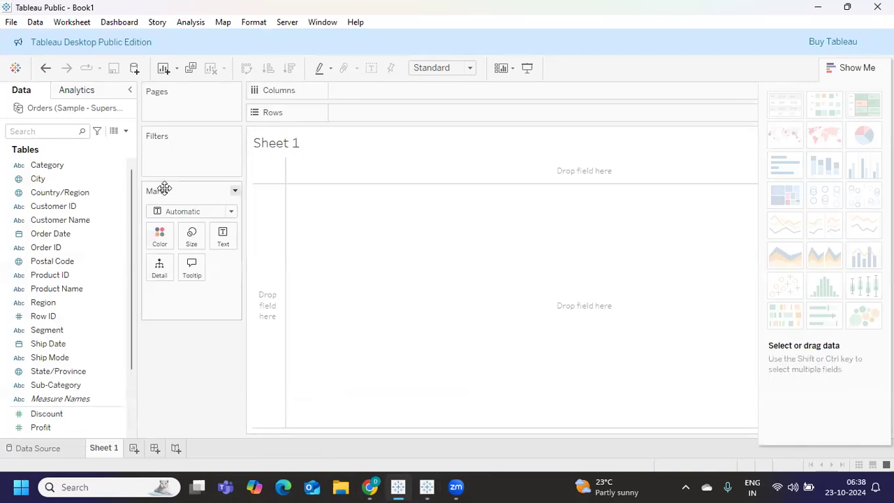
{"action": "left_click", "coordinate": [34, 448]}
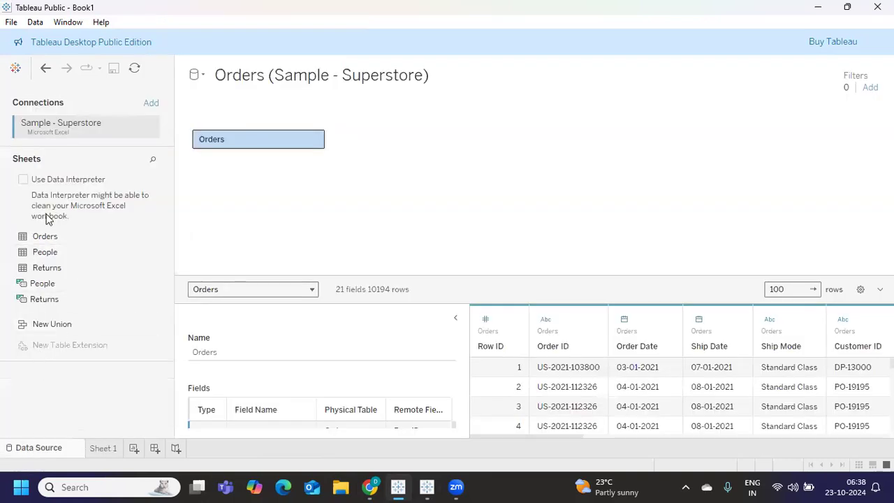
{"action": "left_click", "coordinate": [16, 69]}
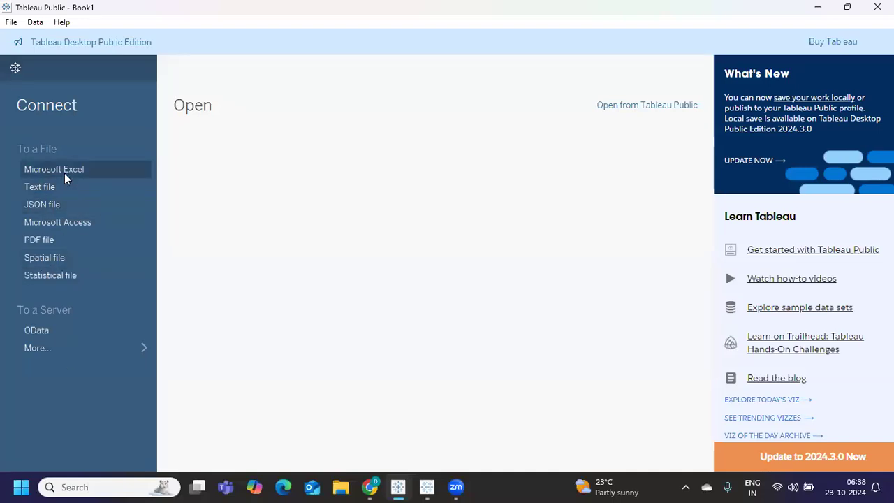
Expand the full lists of data and server connectors in both Tableau windows
{"action": "left_click", "coordinate": [33, 346]}
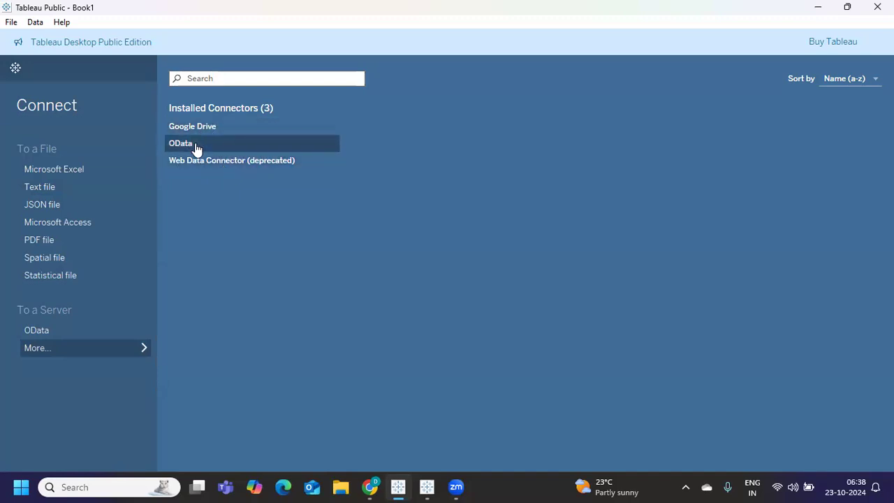
{"action": "key", "text": "alt+Tab"}
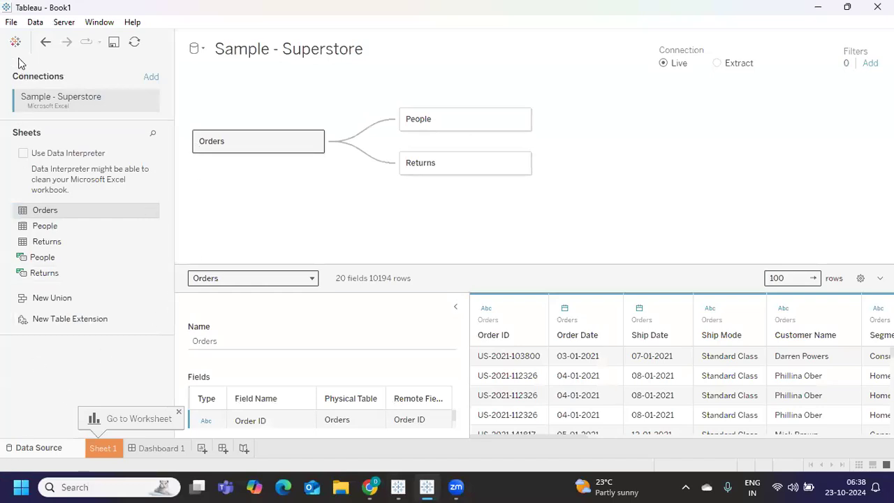
{"action": "left_click", "coordinate": [16, 41]}
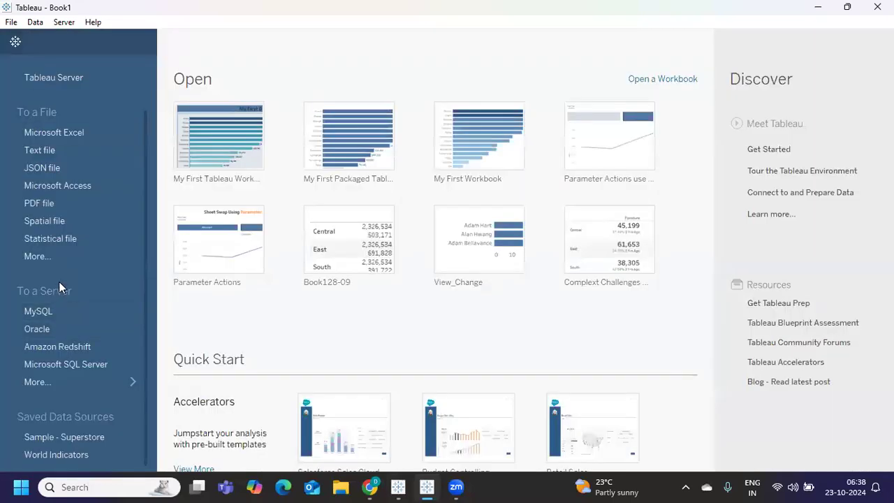
{"action": "left_click", "coordinate": [41, 383]}
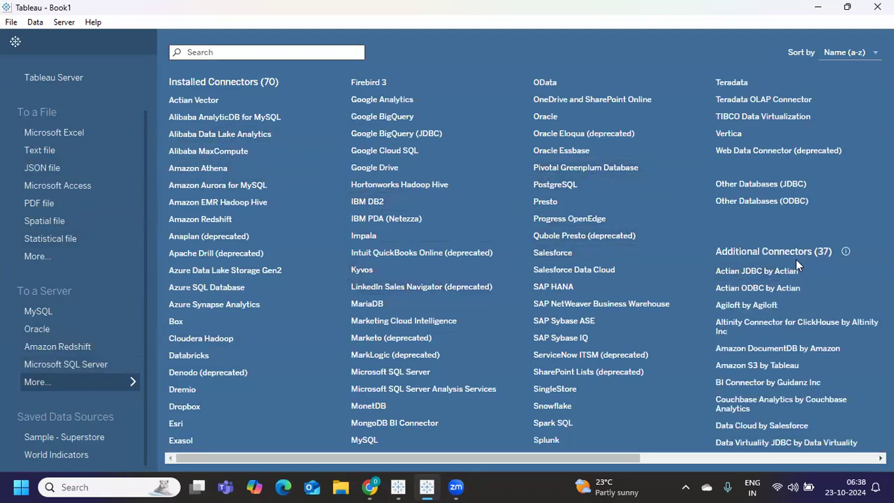
Bring the Tableau Public Book1 window, then the Tableau Public profile page, to the front
{"action": "key", "text": "alt+Tab"}
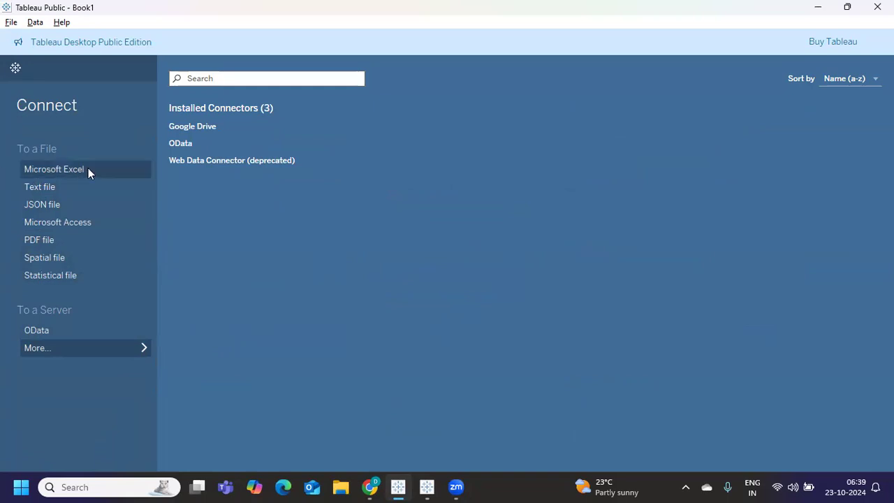
{"action": "key", "text": "alt+Tab"}
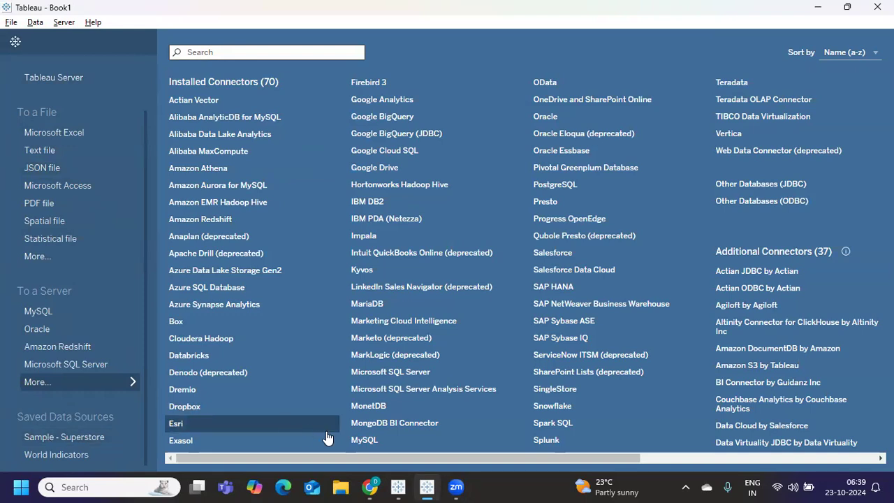
{"action": "mouse_move", "coordinate": [398, 486]}
{"action": "left_click", "coordinate": [388, 453]}
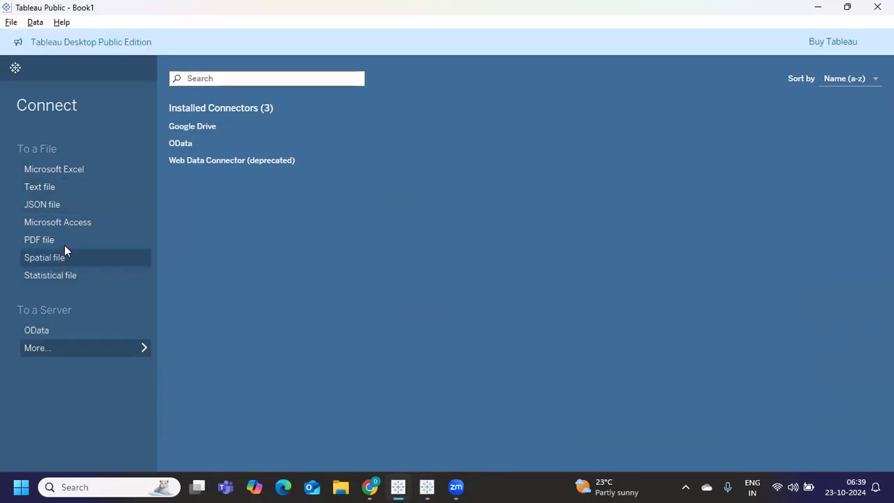
{"action": "mouse_move", "coordinate": [370, 487]}
{"action": "left_click", "coordinate": [365, 433]}
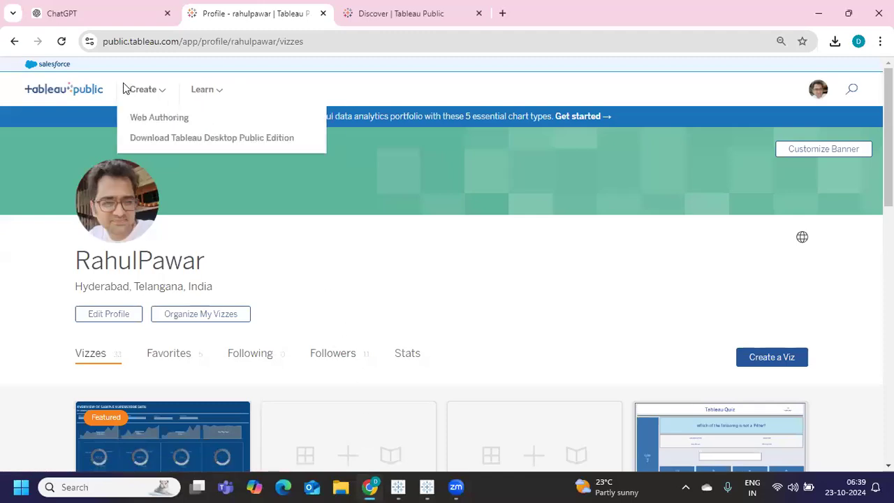
Open Learn > Sample Data and scroll down the downloadable dataset list
{"action": "mouse_move", "coordinate": [163, 94]}
{"action": "mouse_move", "coordinate": [226, 98]}
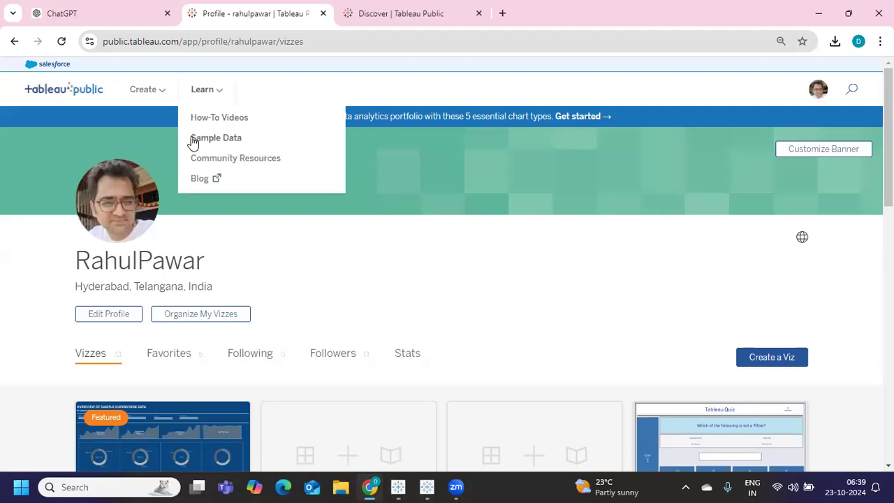
{"action": "left_click", "coordinate": [215, 139]}
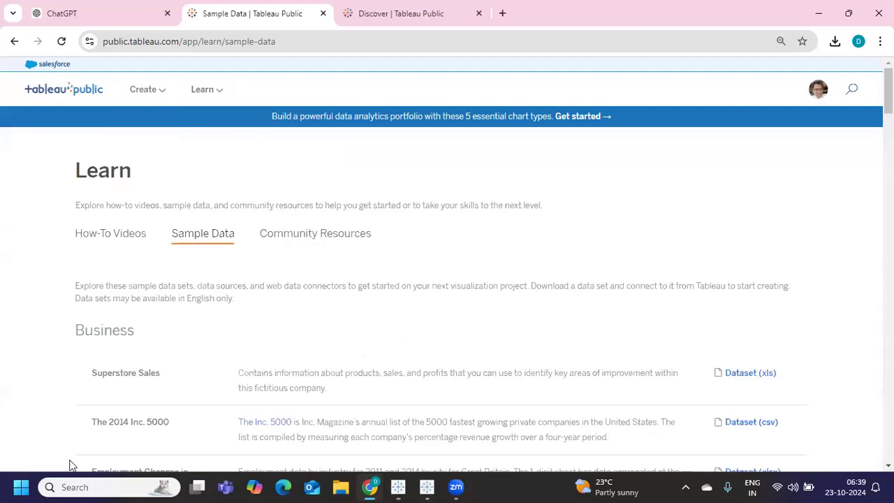
{"action": "scroll", "coordinate": [282, 329], "scroll_direction": "down", "scroll_amount": 1}
{"action": "scroll", "coordinate": [282, 328], "scroll_direction": "down", "scroll_amount": 1}
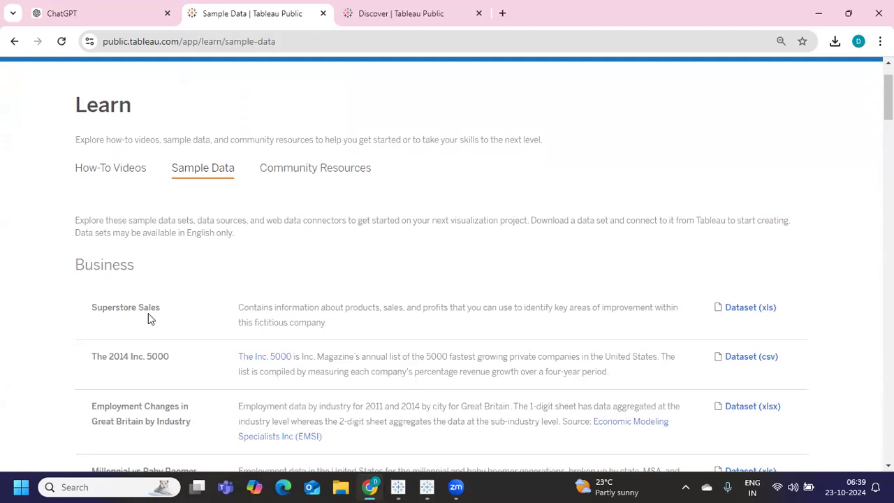
{"action": "scroll", "coordinate": [148, 321], "scroll_direction": "down", "scroll_amount": 1}
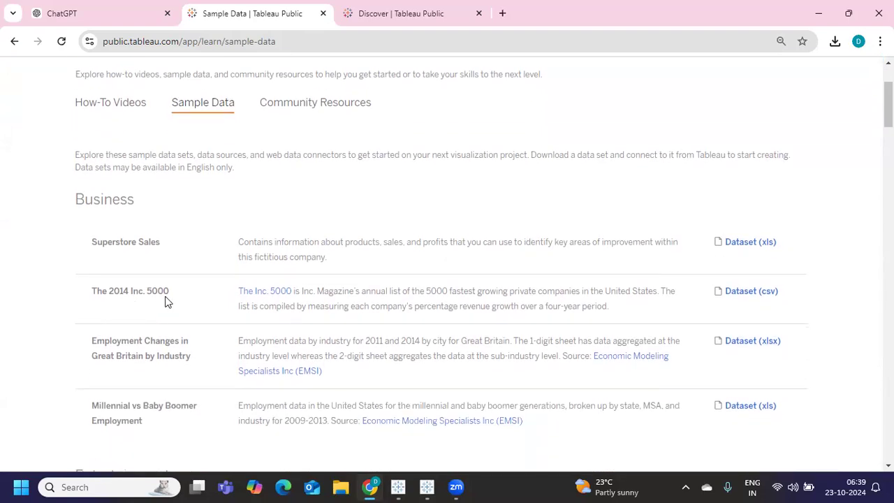
{"action": "scroll", "coordinate": [166, 301], "scroll_direction": "down", "scroll_amount": 1}
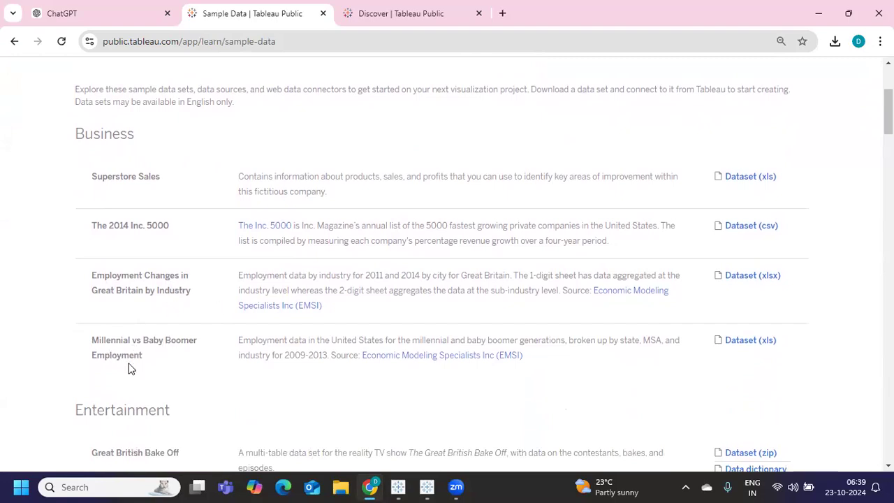
{"action": "scroll", "coordinate": [129, 294], "scroll_direction": "down", "scroll_amount": 3}
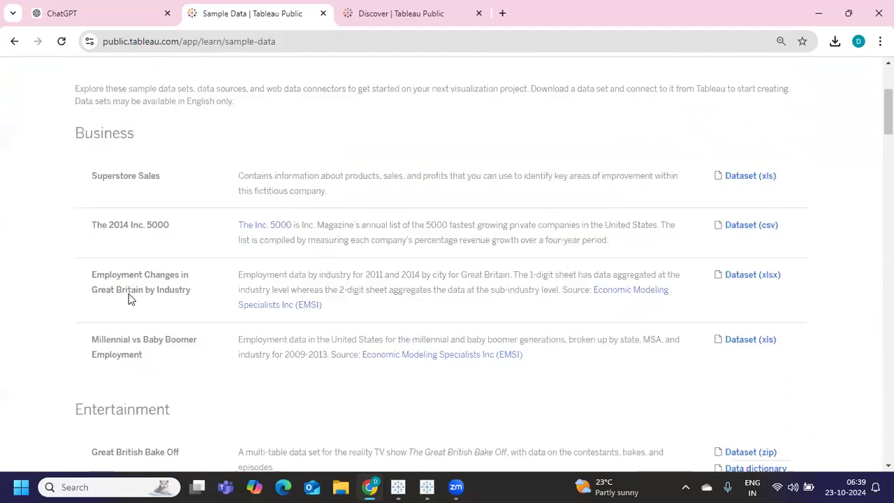
{"action": "scroll", "coordinate": [129, 298], "scroll_direction": "down", "scroll_amount": 5}
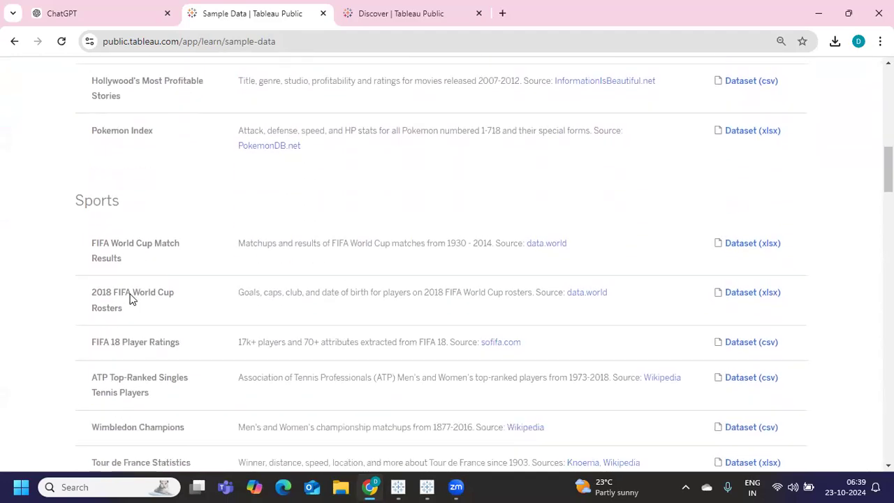
Finish browsing the sample datasets and return to the Tableau Public Book1 Connect screen
{"action": "scroll", "coordinate": [131, 295], "scroll_direction": "up", "scroll_amount": 9}
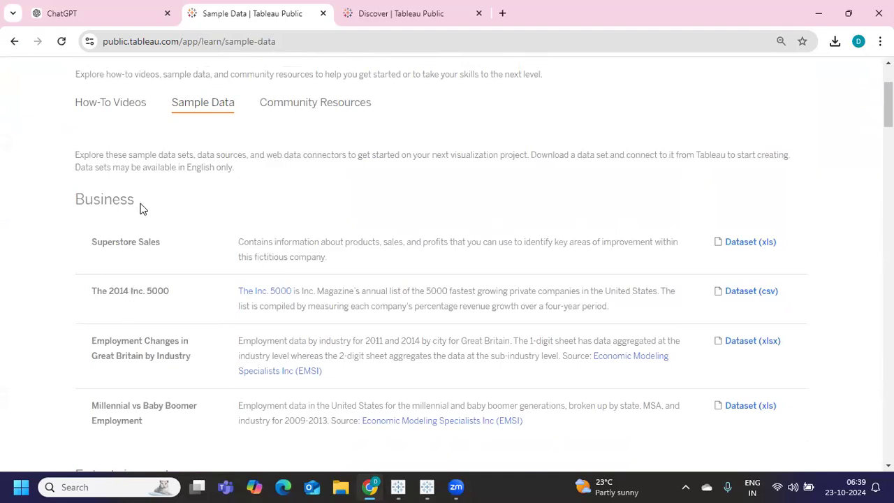
{"action": "scroll", "coordinate": [140, 208], "scroll_direction": "down", "scroll_amount": 1}
{"action": "scroll", "coordinate": [140, 208], "scroll_direction": "down", "scroll_amount": 4}
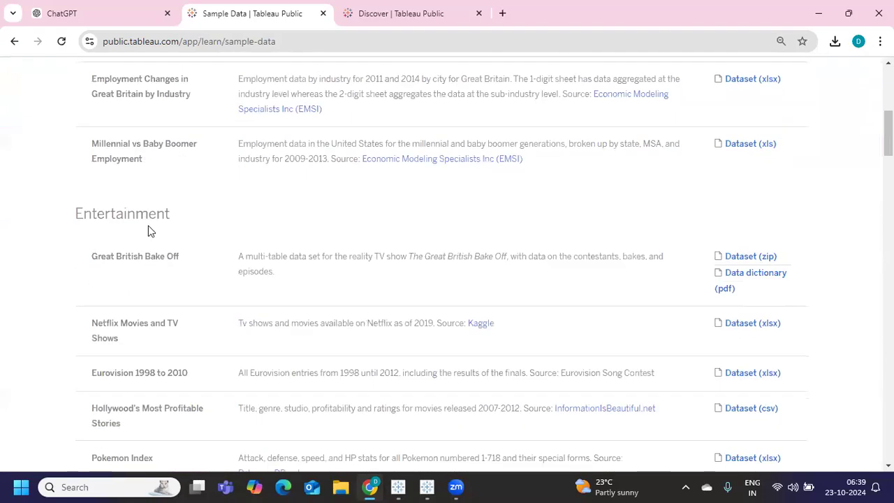
{"action": "scroll", "coordinate": [152, 230], "scroll_direction": "down", "scroll_amount": 6}
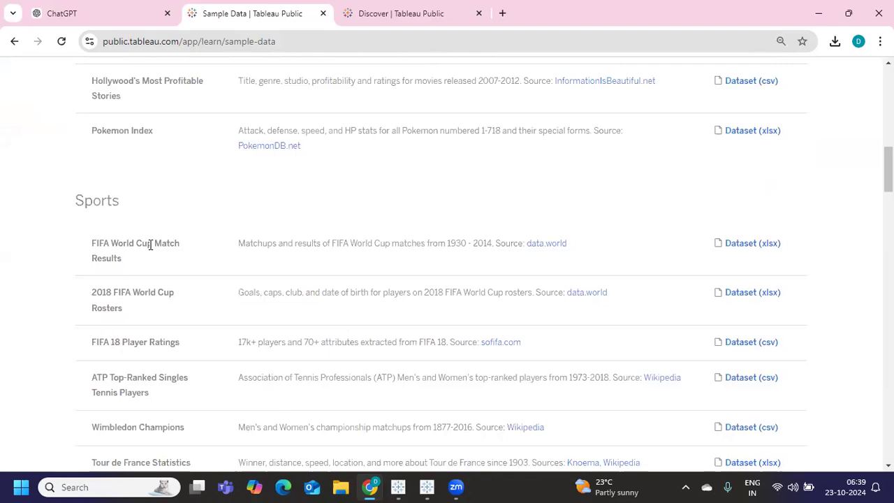
{"action": "scroll", "coordinate": [150, 244], "scroll_direction": "down", "scroll_amount": 3}
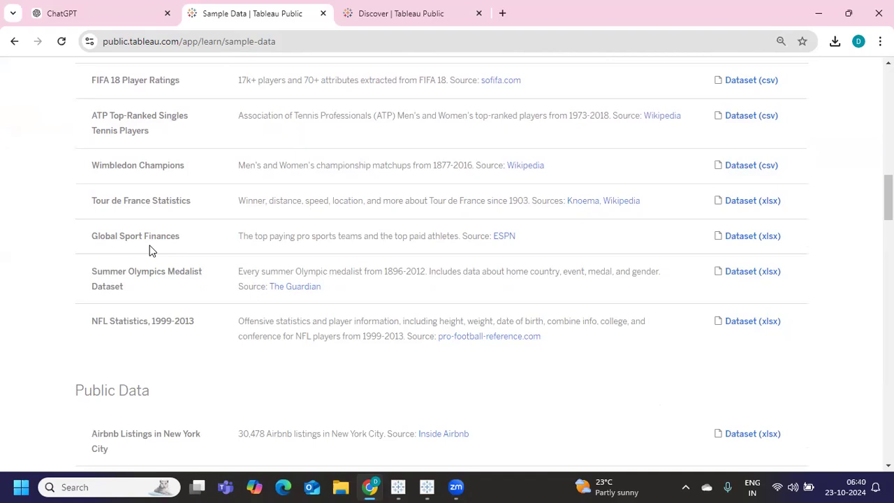
{"action": "scroll", "coordinate": [150, 246], "scroll_direction": "up", "scroll_amount": 15}
{"action": "scroll", "coordinate": [150, 246], "scroll_direction": "up", "scroll_amount": 1}
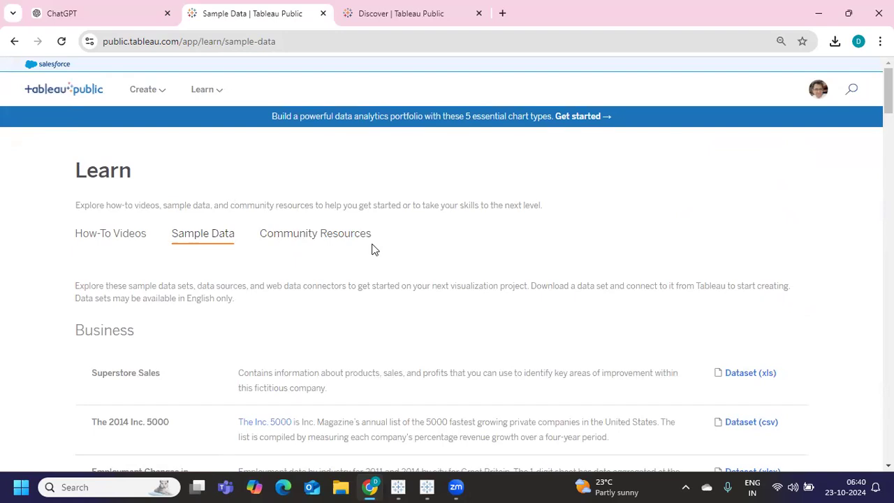
{"action": "scroll", "coordinate": [372, 250], "scroll_direction": "down", "scroll_amount": 2}
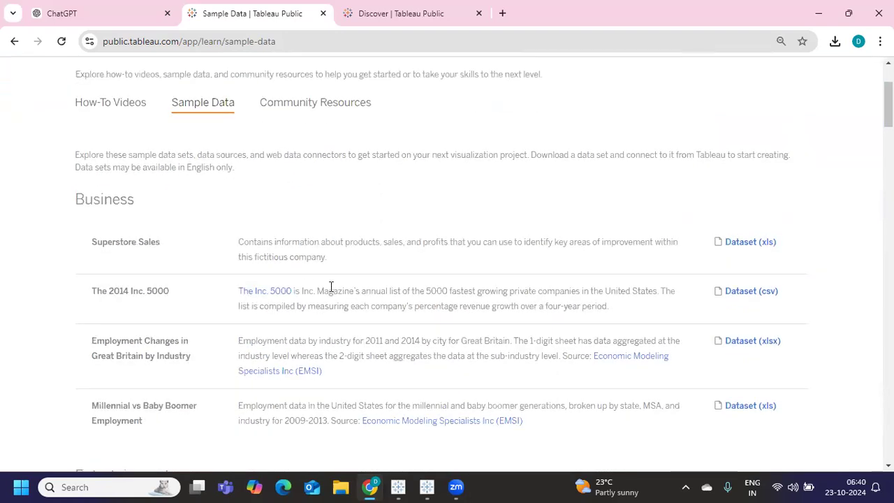
{"action": "mouse_move", "coordinate": [398, 486]}
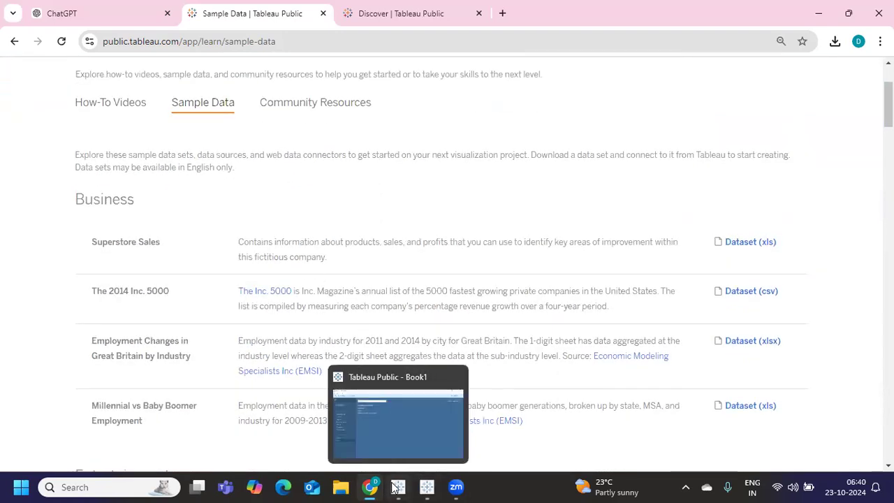
{"action": "left_click", "coordinate": [391, 439]}
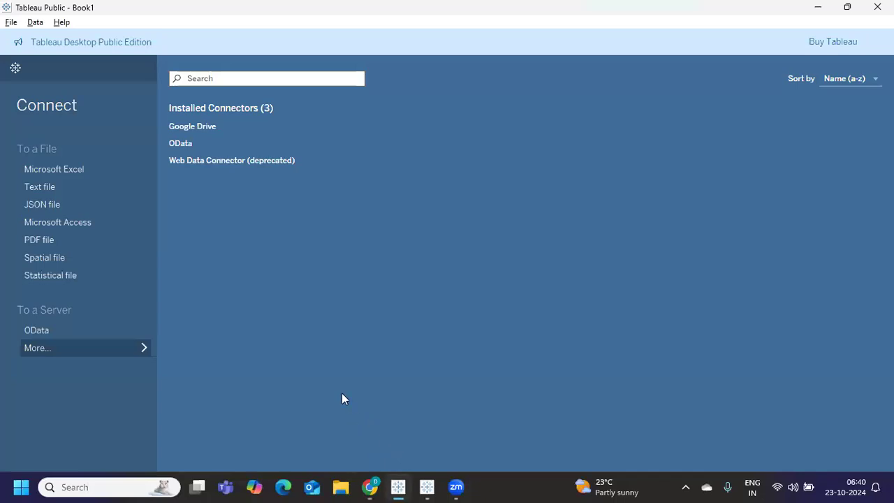
Connect to the Sample - Superstore Excel file, drag Orders onto the canvas, and open Sheet 1
{"action": "left_click", "coordinate": [49, 168]}
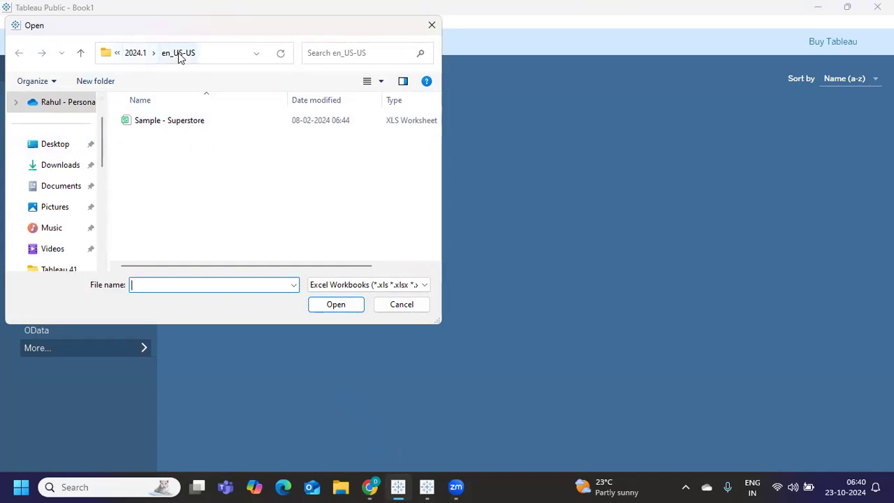
{"action": "left_click", "coordinate": [162, 122]}
{"action": "left_click", "coordinate": [356, 310]}
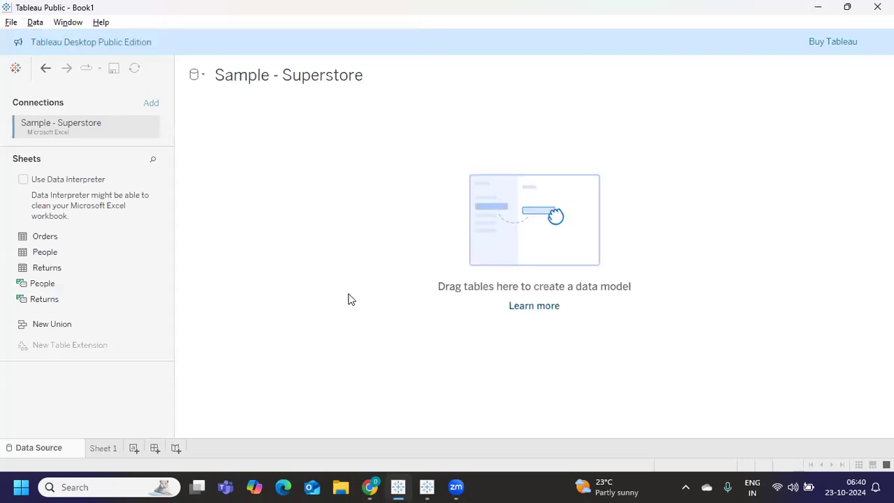
{"action": "left_click_drag", "start_coordinate": [57, 242], "coordinate": [259, 186]}
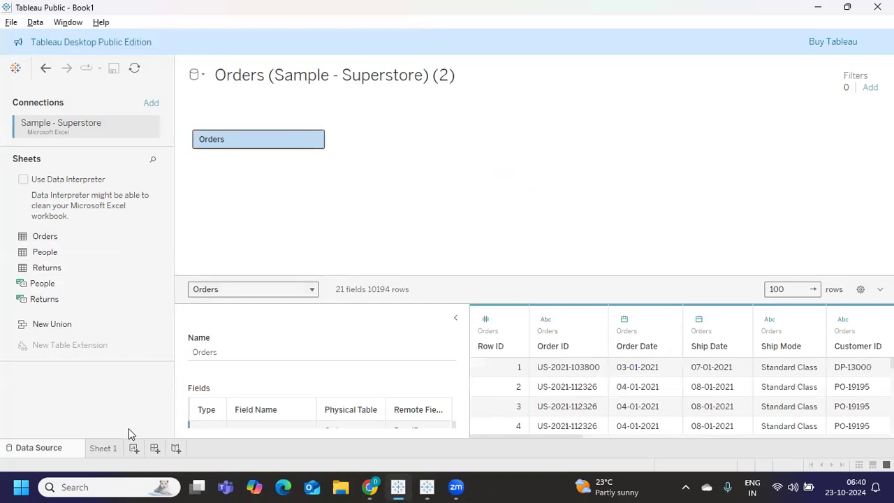
{"action": "left_click", "coordinate": [103, 448]}
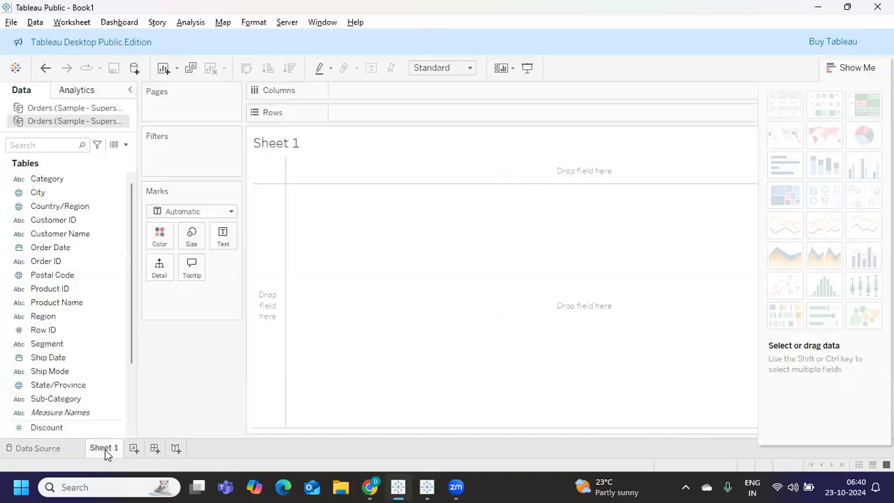
Close the duplicate Orders data source and place Sub-Category on Rows
{"action": "right_click", "coordinate": [34, 108]}
{"action": "left_click", "coordinate": [67, 193]}
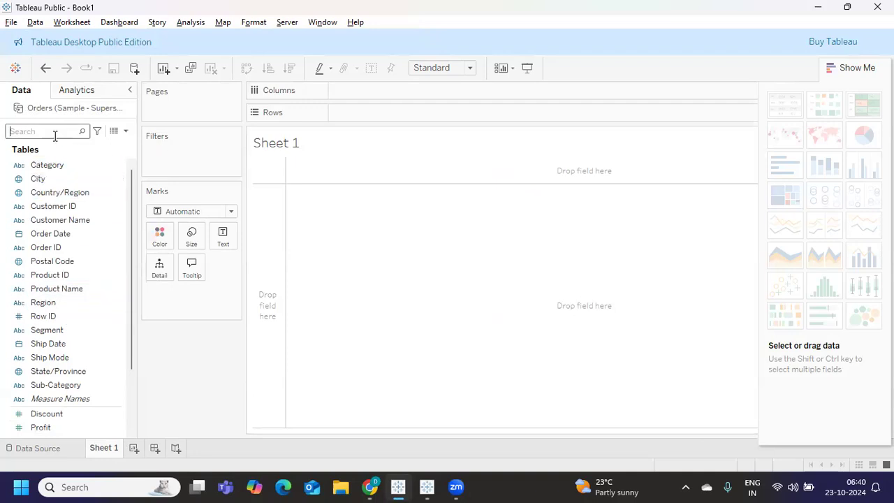
{"action": "type", "text": "su"}
{"action": "left_click_drag", "start_coordinate": [56, 165], "coordinate": [395, 118]}
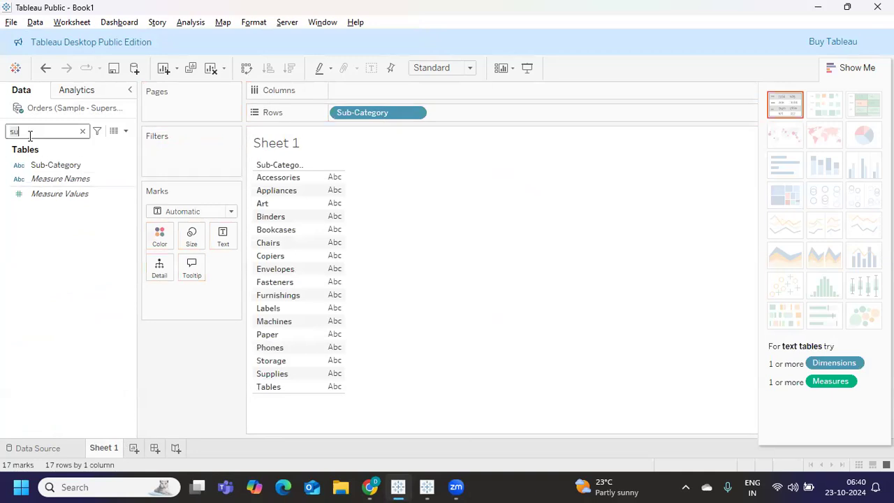
Put Sales on Columns and sort the sub-category bars descending by sales
{"action": "key", "text": "BackSpace"}
{"action": "type", "text": "a"}
{"action": "left_click_drag", "start_coordinate": [40, 175], "coordinate": [391, 91]}
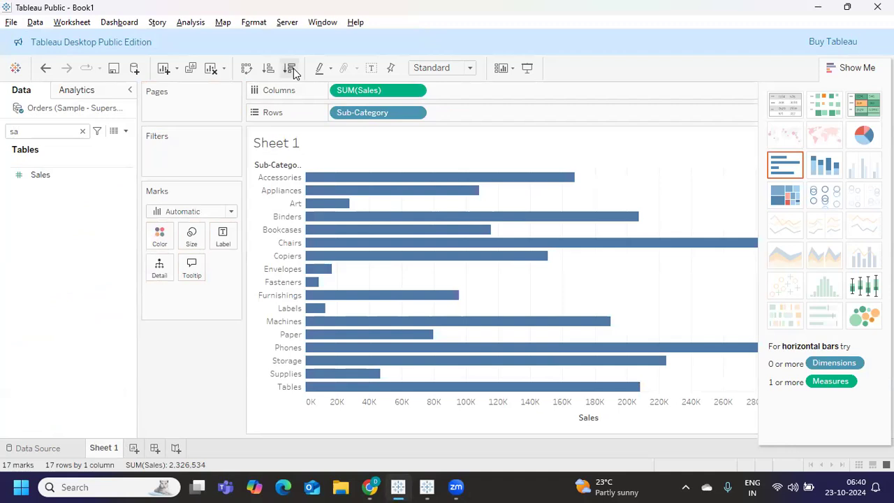
{"action": "left_click", "coordinate": [290, 69]}
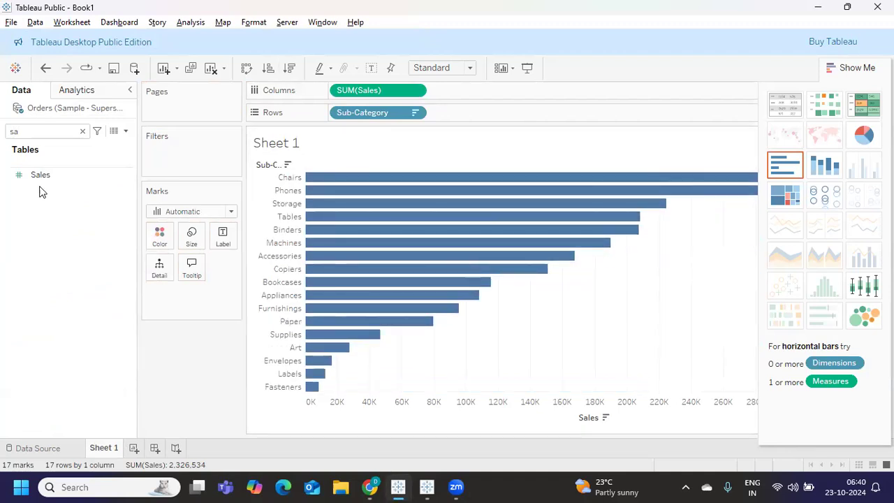
{"action": "right_click", "coordinate": [54, 114]}
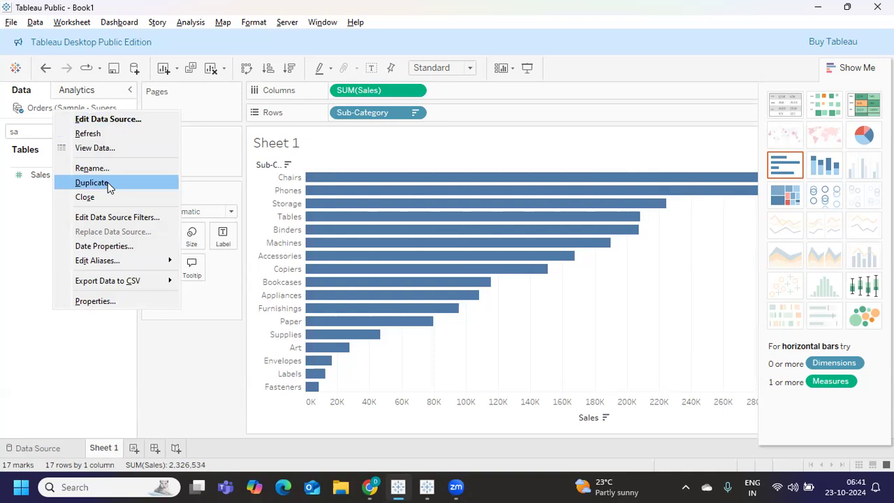
{"action": "key", "text": "alt+Tab"}
{"action": "key", "text": "alt+Tab"}
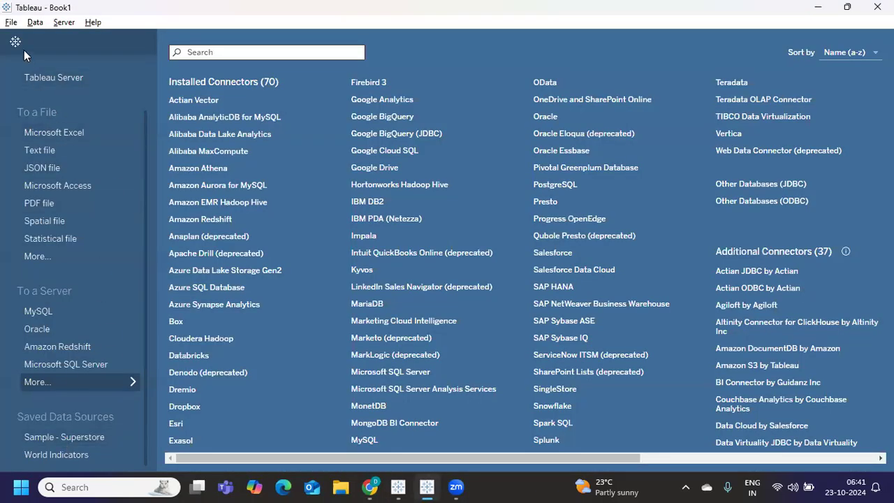
Switch to the Sheet 1 worksheet and view the Sample - Superstore and Orders data source options
{"action": "left_click", "coordinate": [16, 41]}
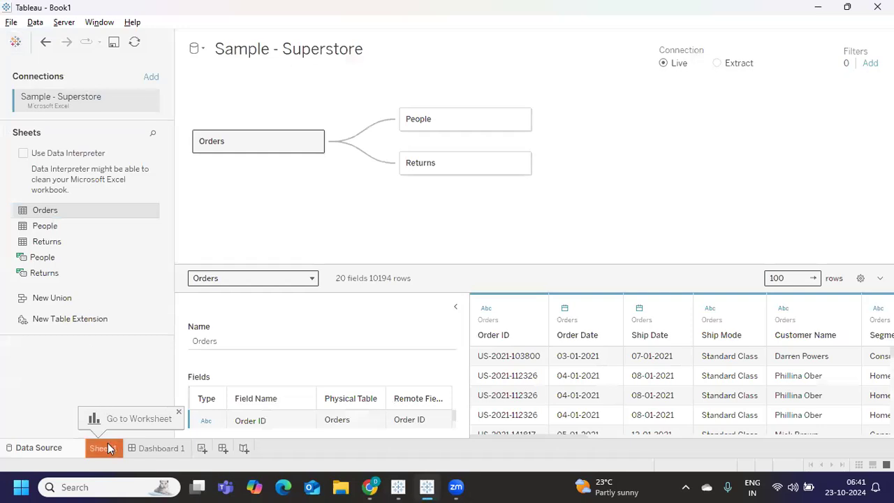
{"action": "left_click", "coordinate": [103, 447]}
{"action": "right_click", "coordinate": [40, 79]}
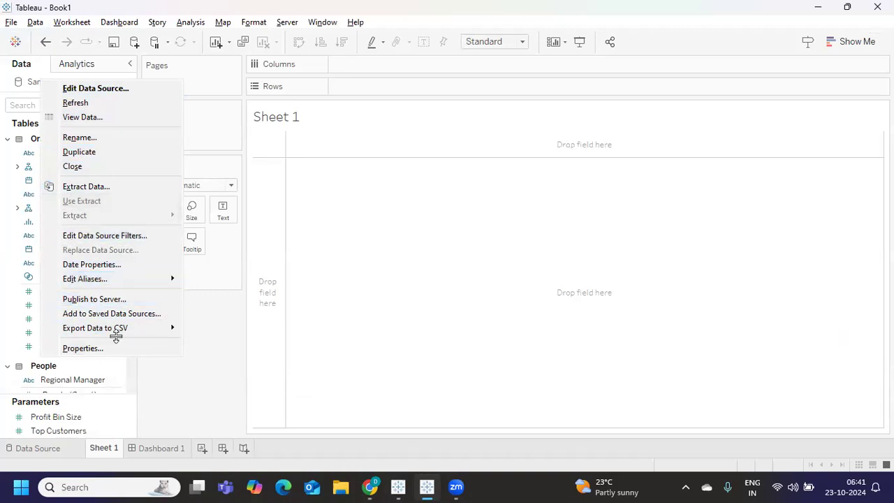
{"action": "left_click", "coordinate": [195, 292]}
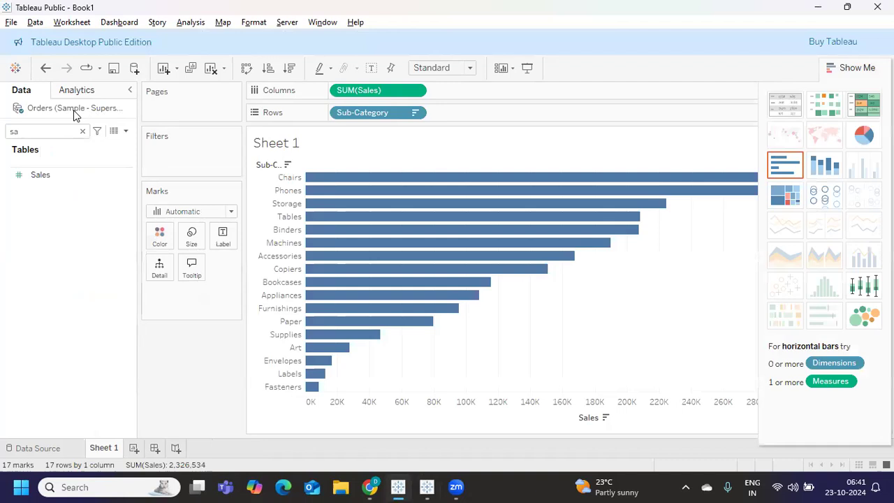
{"action": "right_click", "coordinate": [74, 113]}
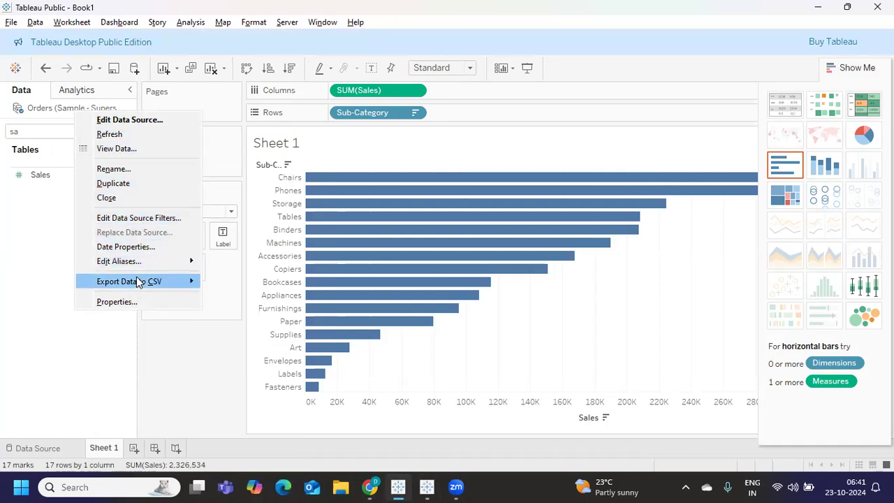
Close the data source menu, collapse Show Me to widen the bar chart, and save to Tableau Public
{"action": "mouse_move", "coordinate": [138, 282]}
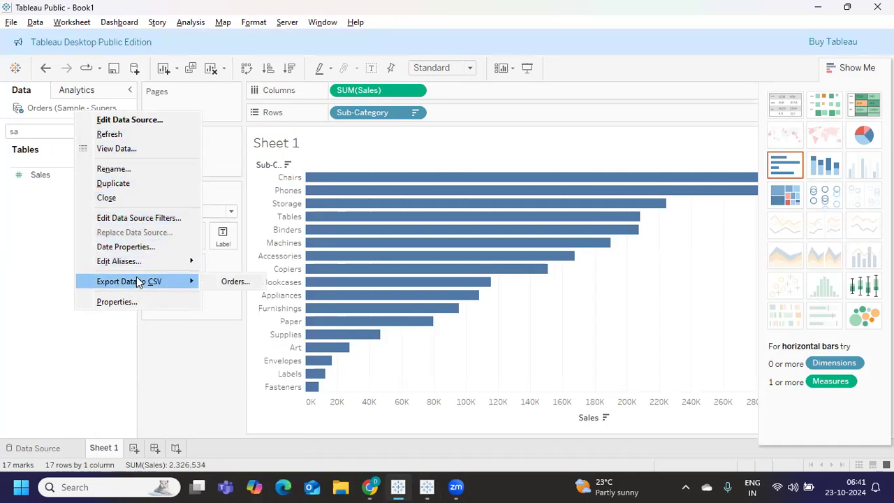
{"action": "left_click", "coordinate": [171, 391]}
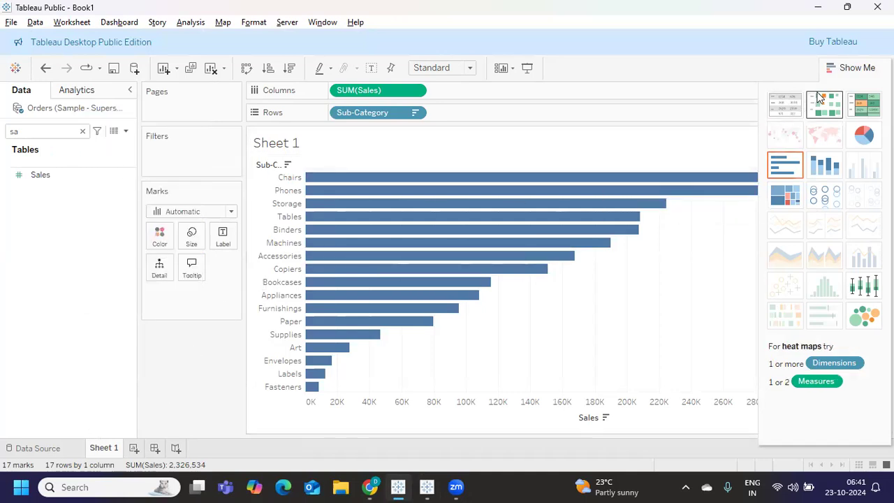
{"action": "left_click", "coordinate": [850, 67]}
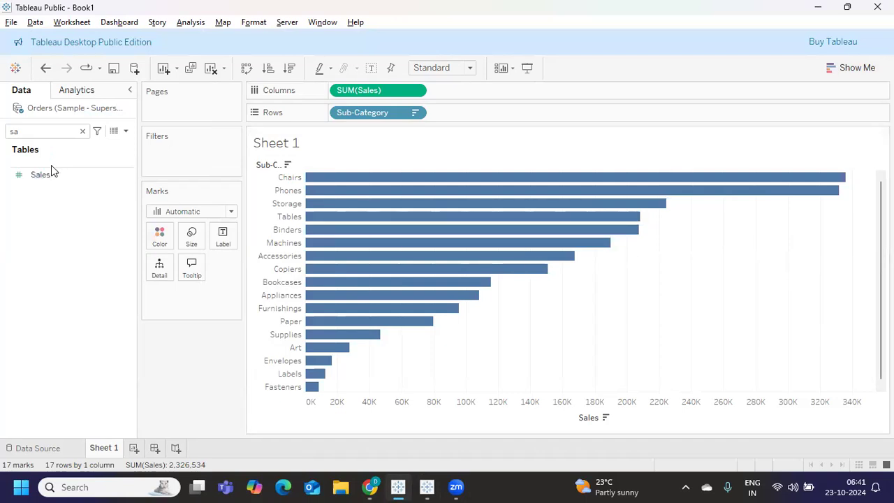
{"action": "key", "text": "ctrl+s"}
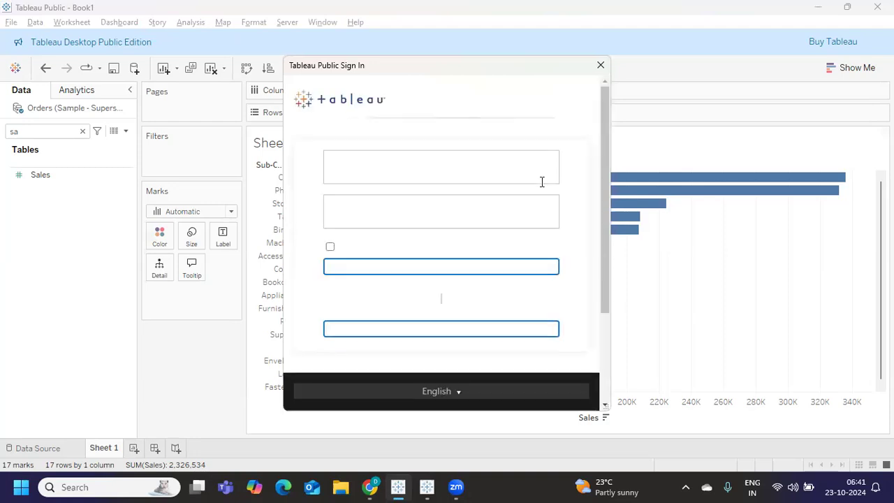
Sign in to Tableau Public with the account e-mail and password, retyping the password after an error
{"action": "left_click", "coordinate": [385, 203]}
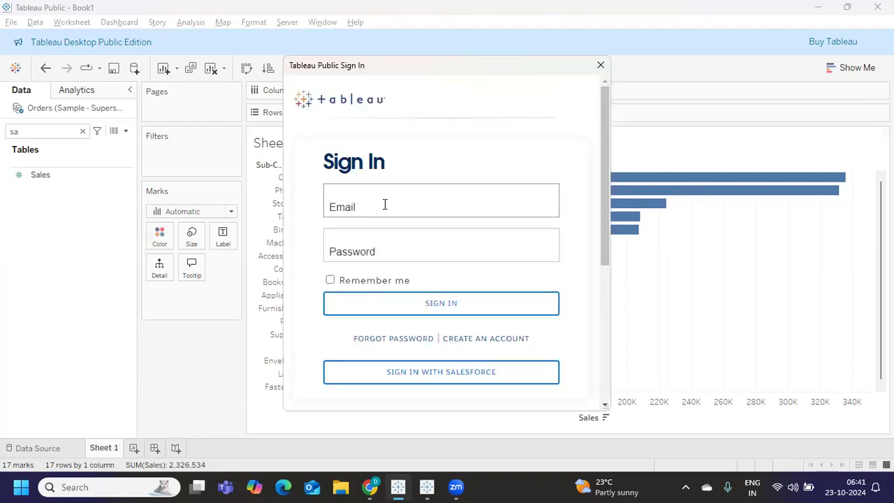
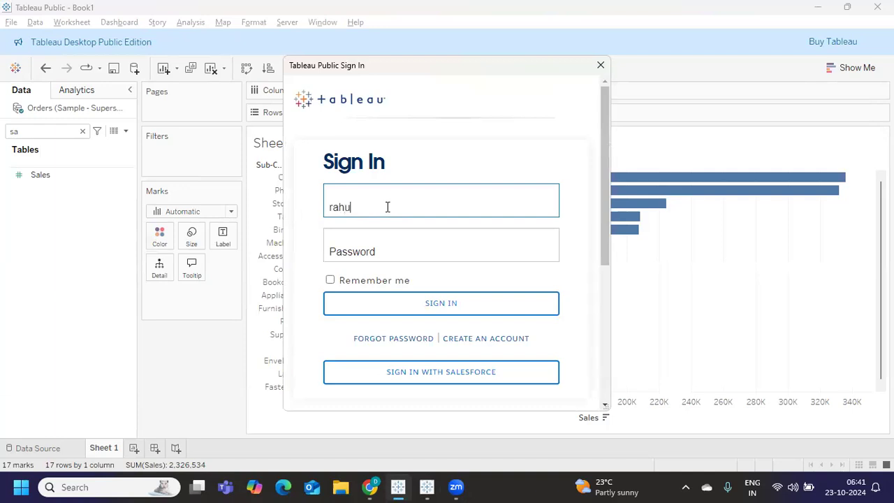
{"action": "key", "text": "Tab"}
{"action": "type", "text": "••••••••••"}
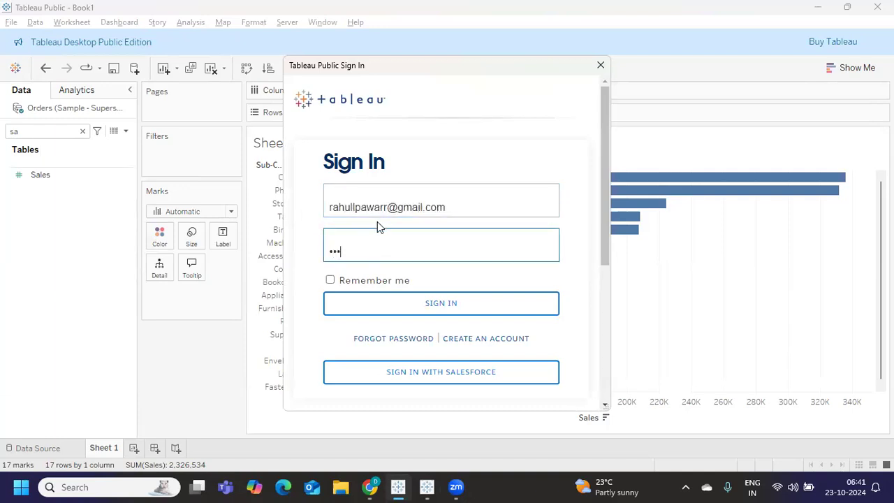
{"action": "key", "text": "Return"}
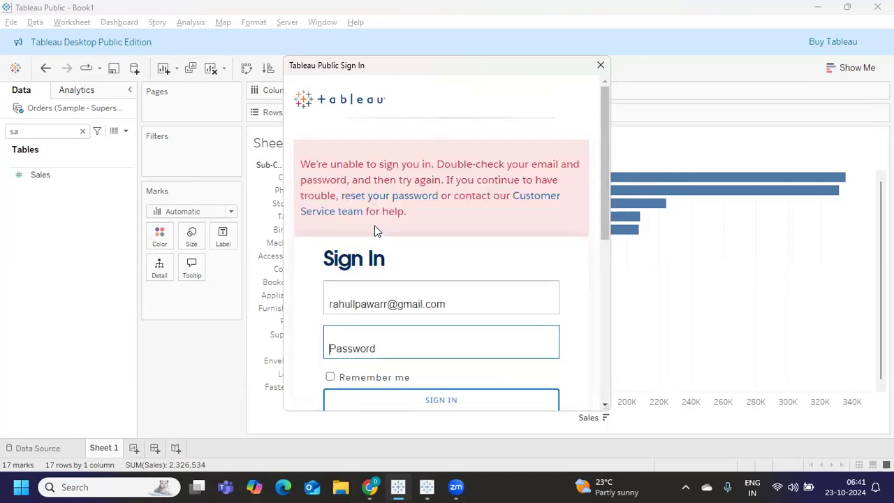
{"action": "type", "text": "•••••••••"}
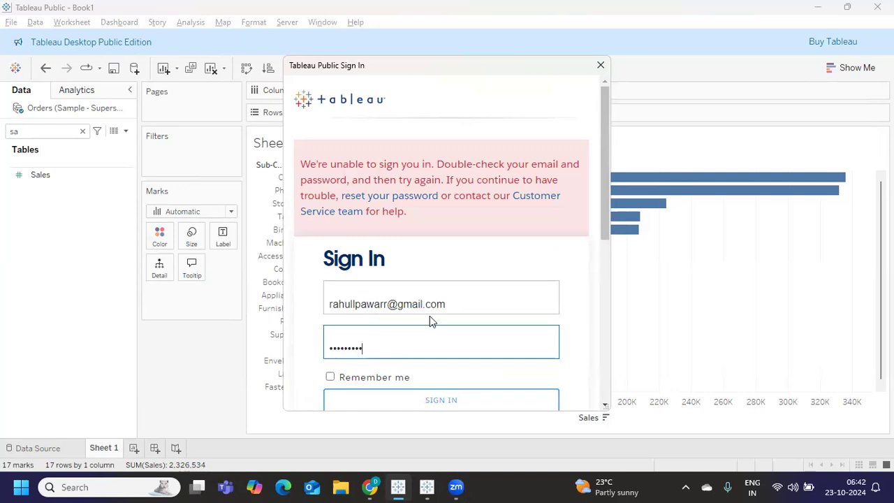
{"action": "key", "text": "Escape"}
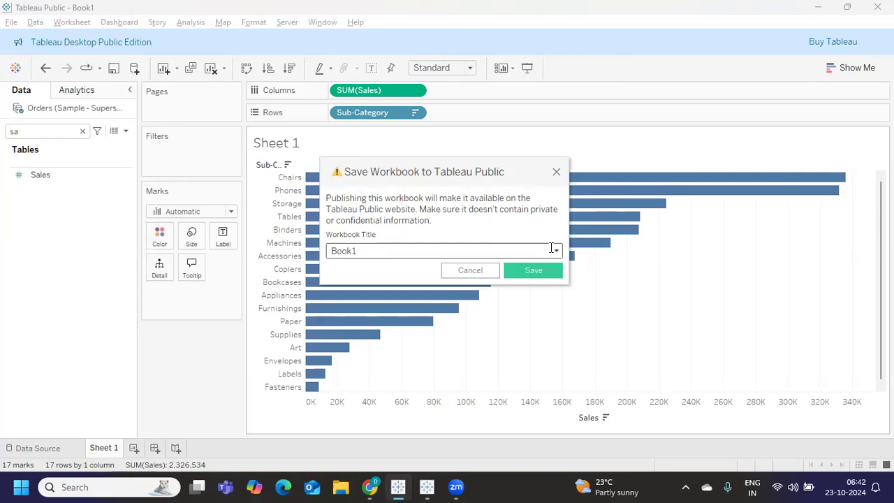
Retitle the workbook from Book1 to 'My Sample Workbook' and publish it to Tableau Public
{"action": "left_click_drag", "start_coordinate": [414, 251], "coordinate": [319, 252]}
{"action": "type", "text": "My Tableau Public"}
{"action": "key", "text": "BackSpace"}
{"action": "key", "text": "BackSpace"}
{"action": "key", "text": "BackSpace"}
{"action": "key", "text": "BackSpace"}
{"action": "key", "text": "BackSpace"}
{"action": "key", "text": "BackSpace"}
{"action": "key", "text": "BackSpace"}
{"action": "key", "text": "BackSpace"}
{"action": "key", "text": "BackSpace"}
{"action": "key", "text": "BackSpace"}
{"action": "key", "text": "BackSpace"}
{"action": "key", "text": "BackSpace"}
{"action": "key", "text": "BackSpace"}
{"action": "key", "text": "BackSpace"}
{"action": "type", "text": "Sample Workbook"}
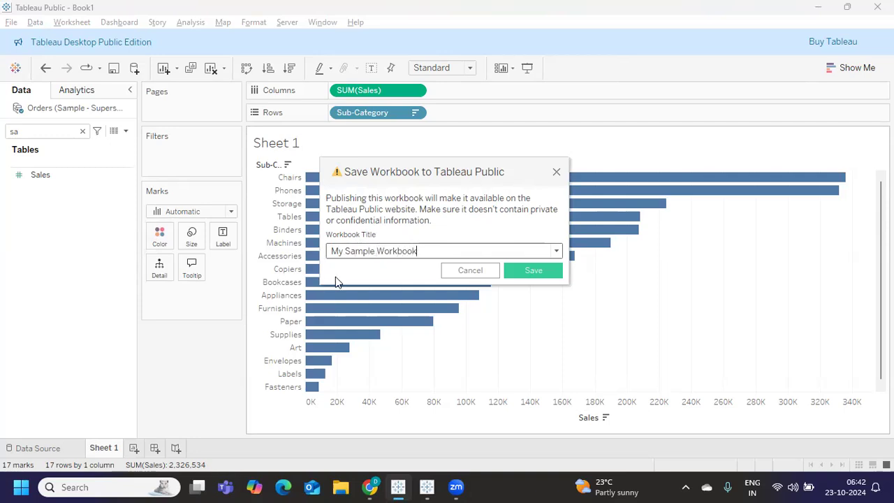
{"action": "left_click", "coordinate": [523, 272]}
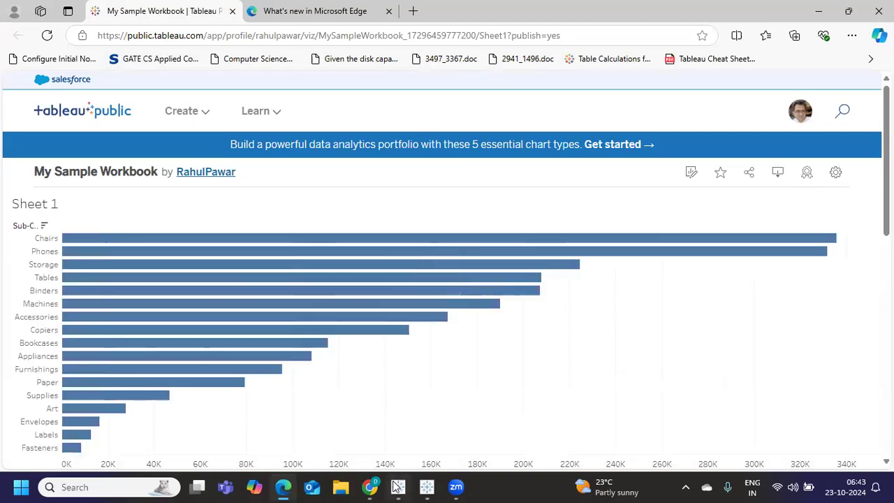
Bring the other Book1 Tableau window forward and view its Server menu
{"action": "mouse_move", "coordinate": [398, 487]}
{"action": "mouse_move", "coordinate": [425, 487]}
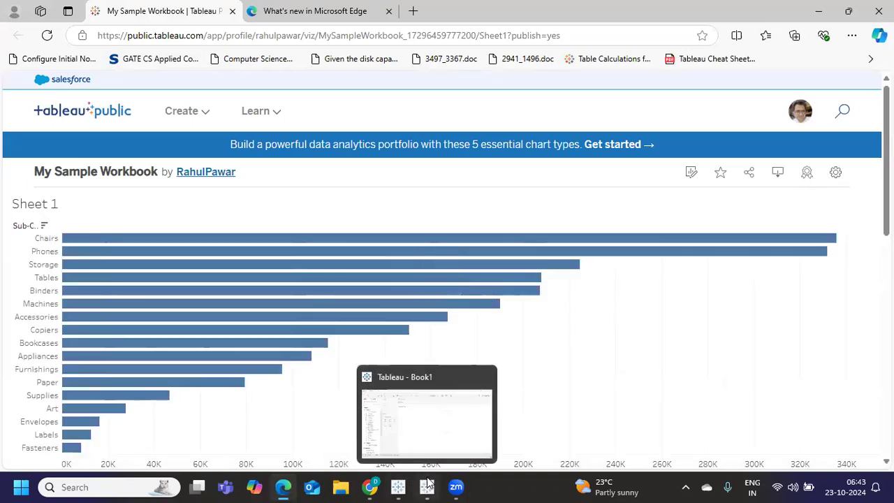
{"action": "left_click", "coordinate": [419, 413]}
{"action": "left_click", "coordinate": [287, 23]}
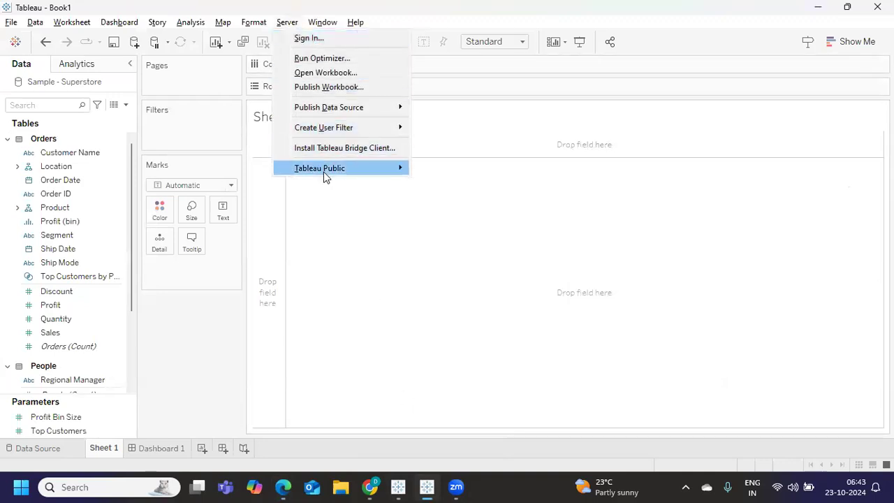
Return to the My Sample Workbook window, check its Server menu, and show the chart type suggestions
{"action": "mouse_move", "coordinate": [350, 173]}
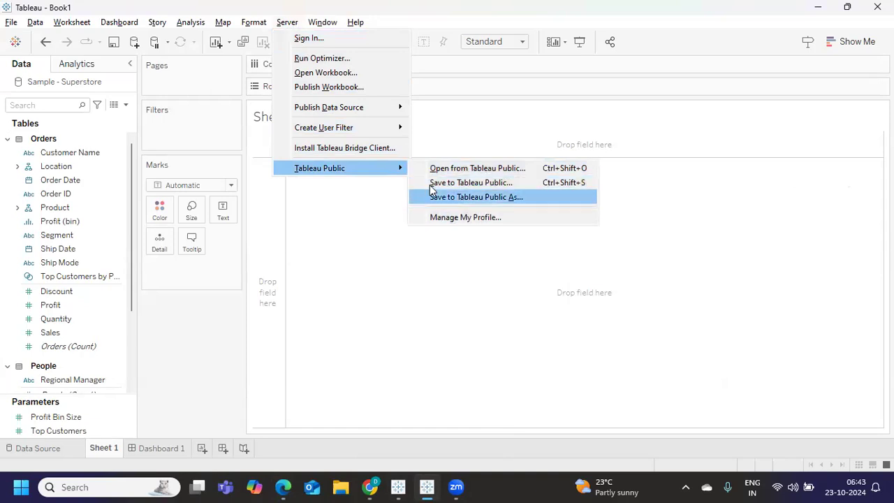
{"action": "mouse_move", "coordinate": [404, 487]}
{"action": "left_click", "coordinate": [393, 433]}
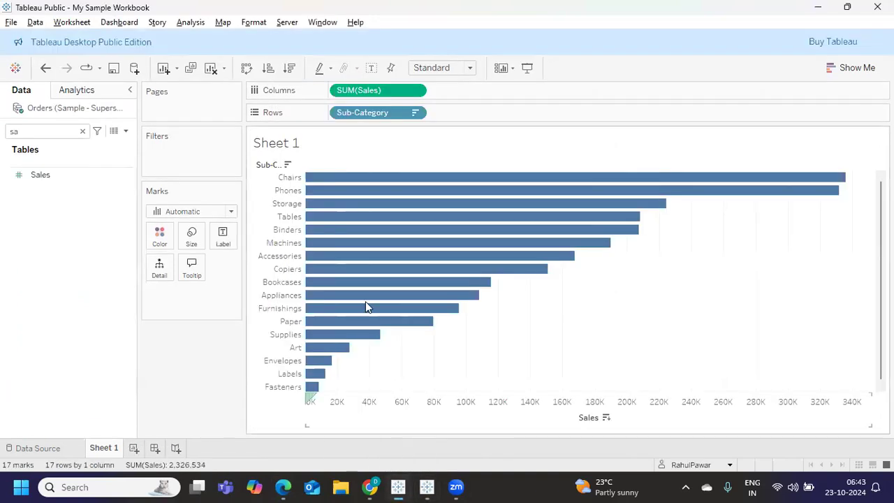
{"action": "left_click", "coordinate": [286, 22]}
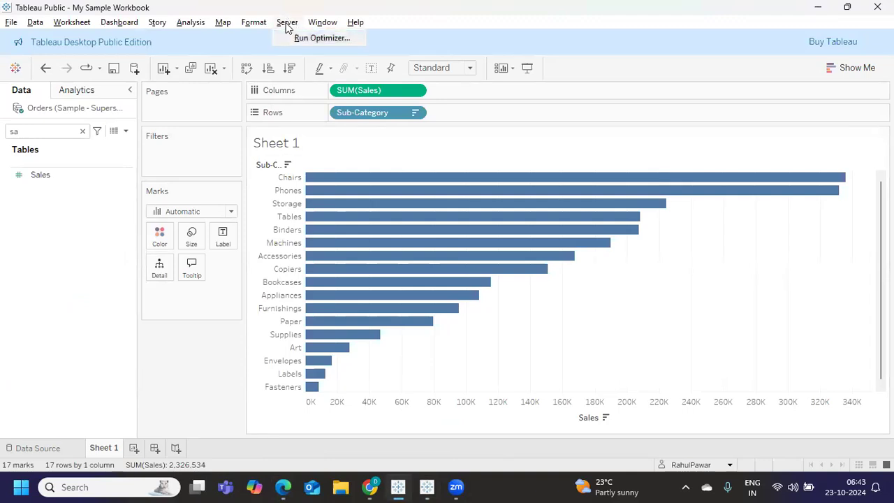
{"action": "left_click", "coordinate": [287, 24]}
{"action": "left_click", "coordinate": [841, 70]}
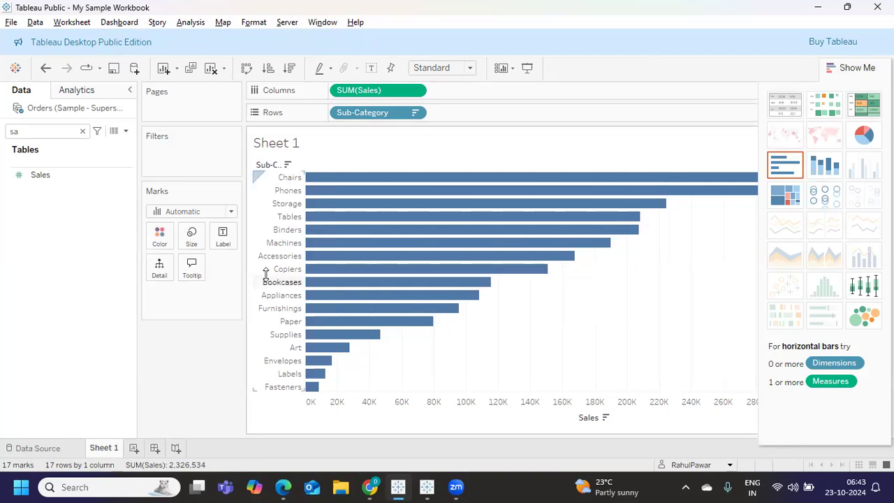
Clear the 'sa' field search and cancel a new calculated field from the Data pane
{"action": "left_click", "coordinate": [83, 131]}
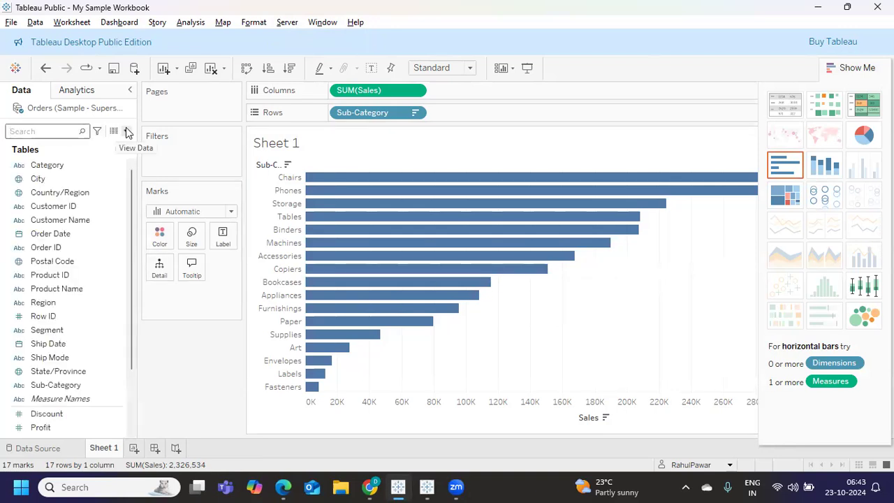
{"action": "left_click", "coordinate": [126, 130]}
{"action": "left_click", "coordinate": [93, 143]}
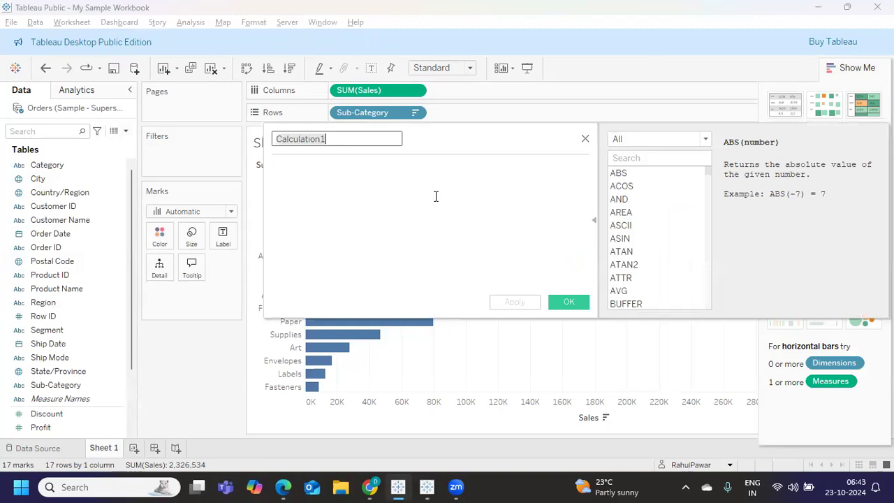
{"action": "left_click", "coordinate": [585, 140]}
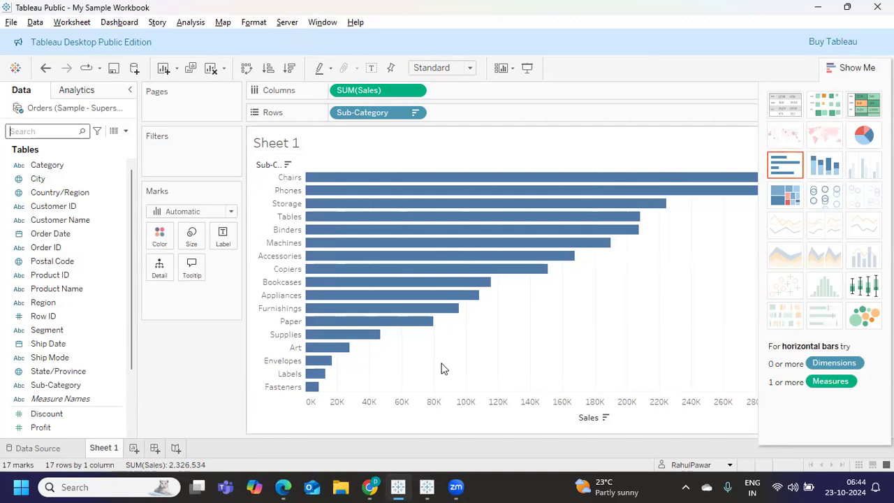
Visit the empty Book1 window, return to My Sample Workbook, and select the field search box
{"action": "mouse_move", "coordinate": [426, 486]}
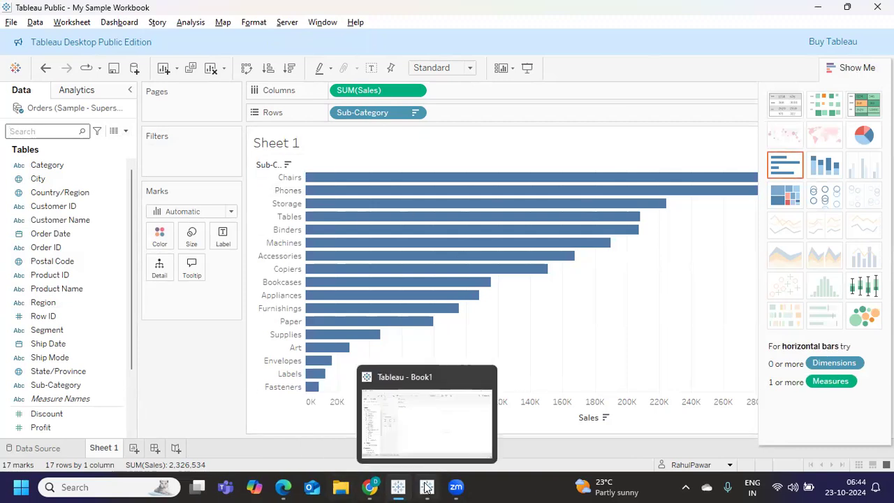
{"action": "left_click", "coordinate": [432, 422]}
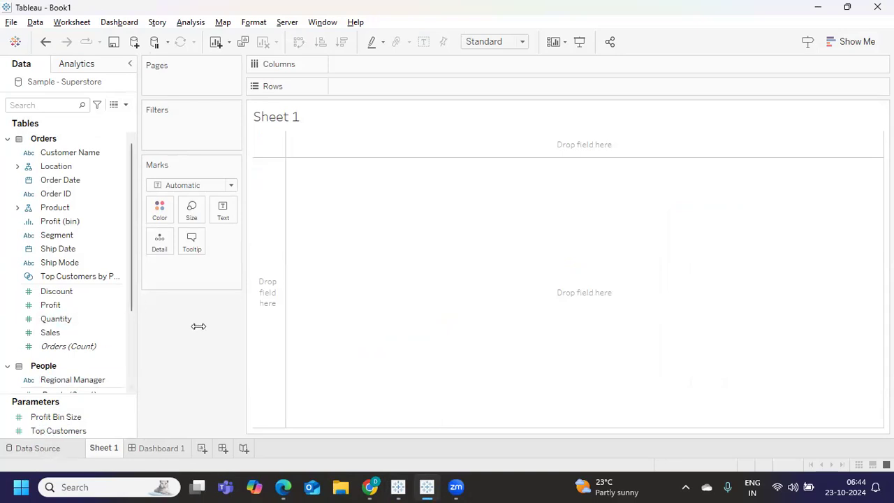
{"action": "mouse_move", "coordinate": [398, 487]}
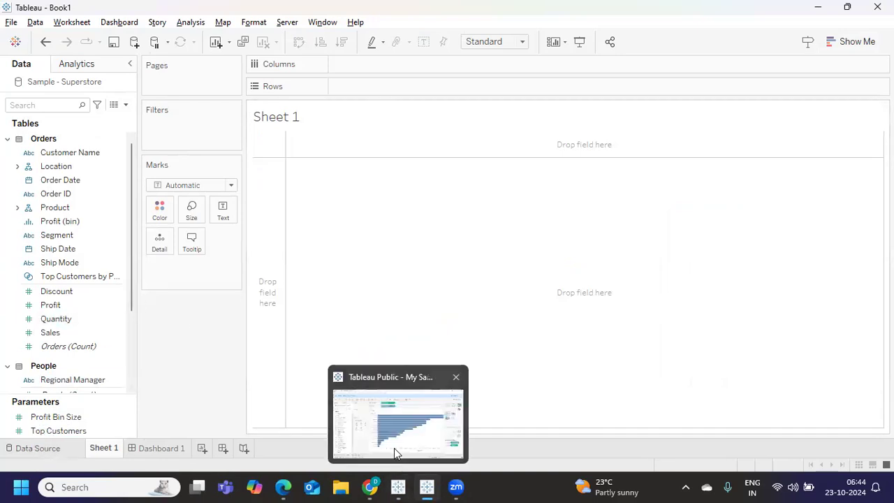
{"action": "left_click", "coordinate": [394, 447]}
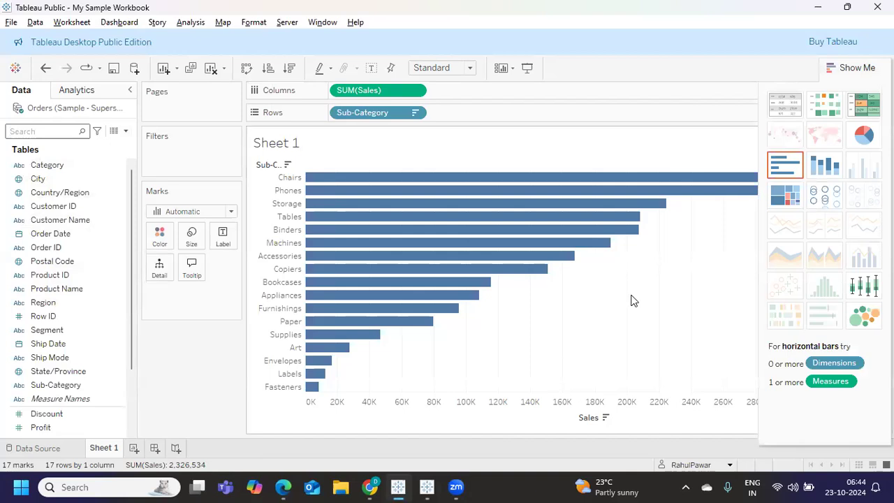
{"action": "left_click", "coordinate": [28, 132]}
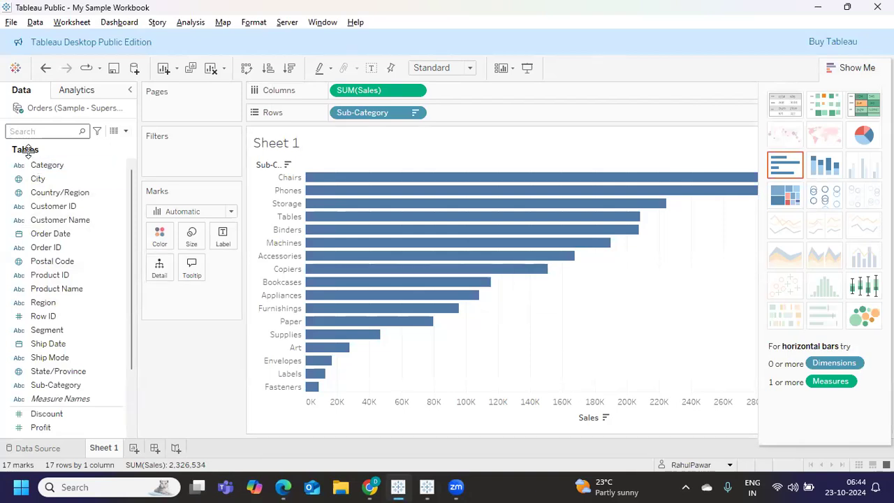